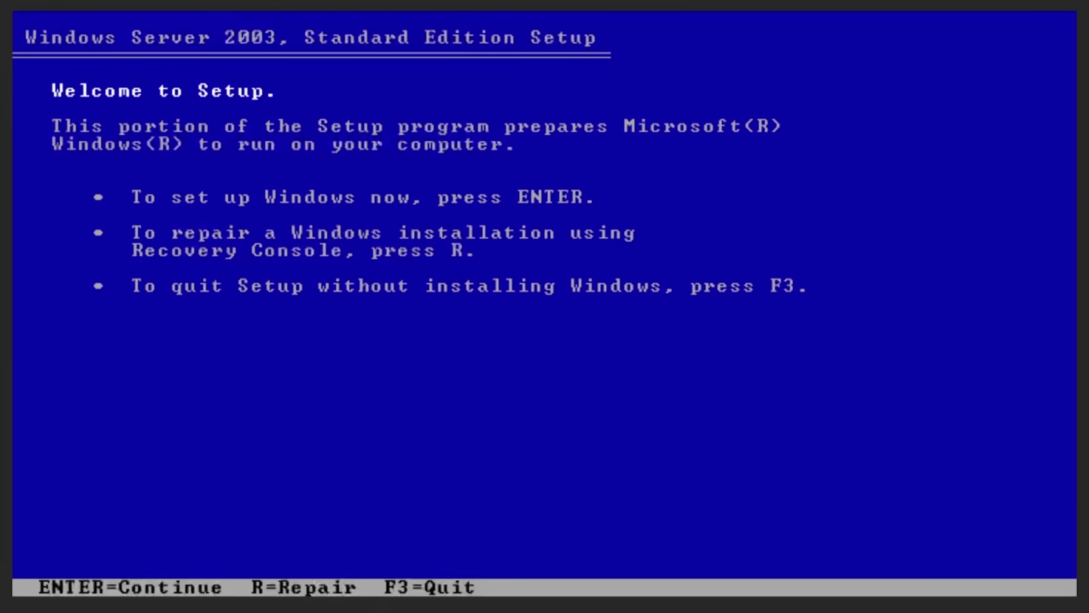
# Step: Accept the licence and format the unpartitioned 65531 MB space as a new NTFS partition
pyautogui.press('Return')
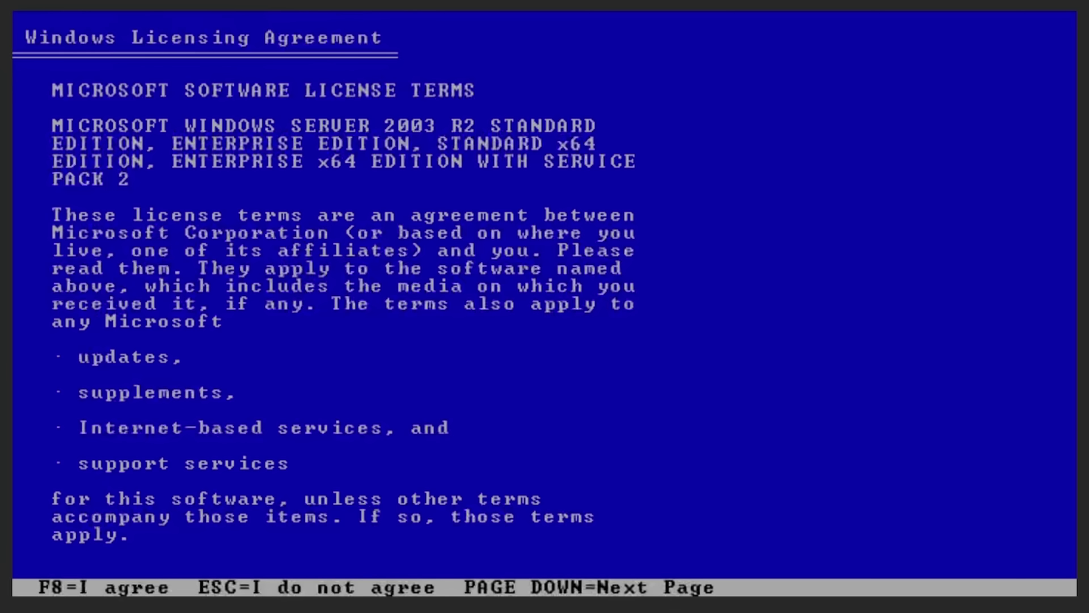
pyautogui.press('F8')
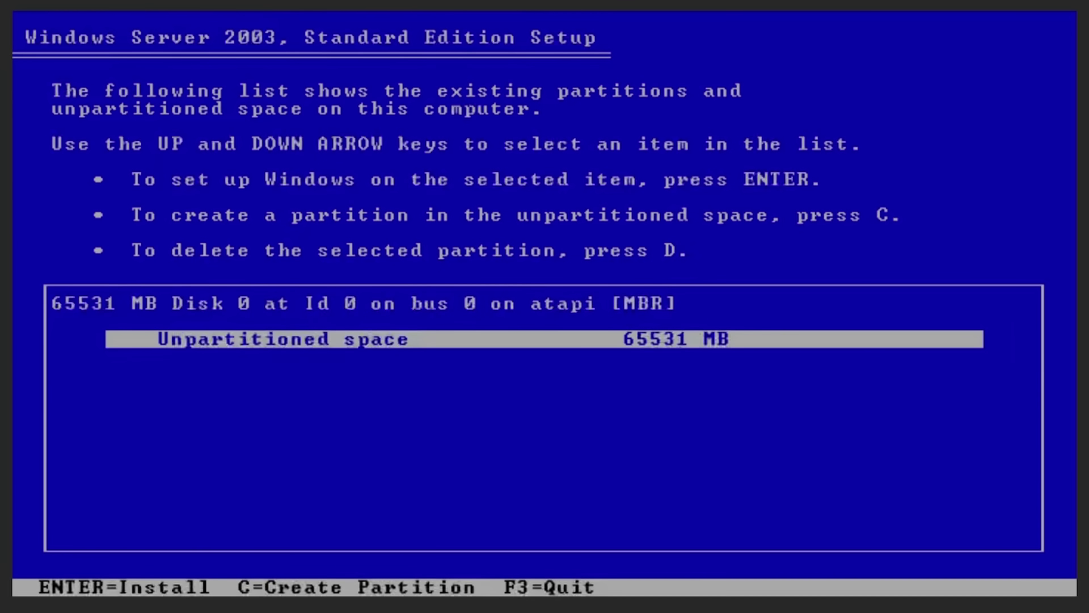
pyautogui.press('Return')
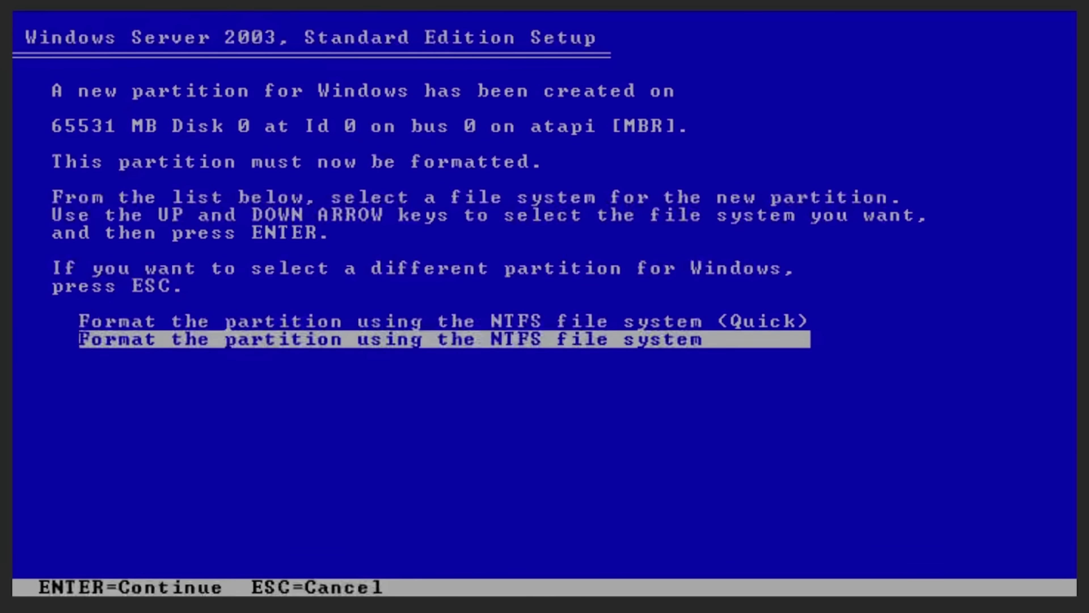
pyautogui.press('Return')
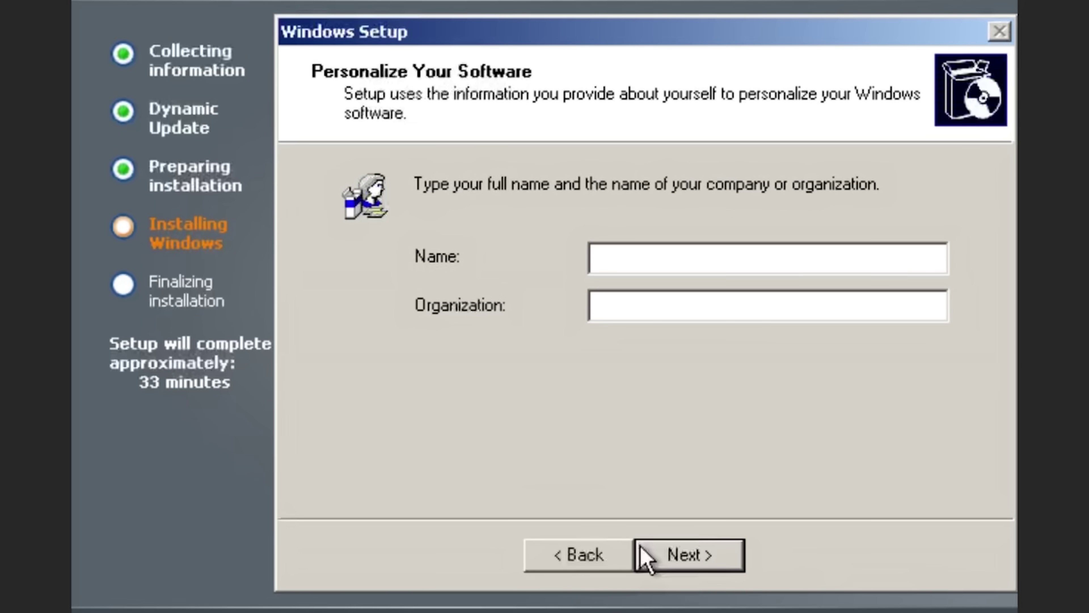
# Step: Enter the owner's name, then keep Per server licensing with 5 connections
pyautogui.write('Iain')
pyautogui.press('Tab')
pyautogui.press('Return')
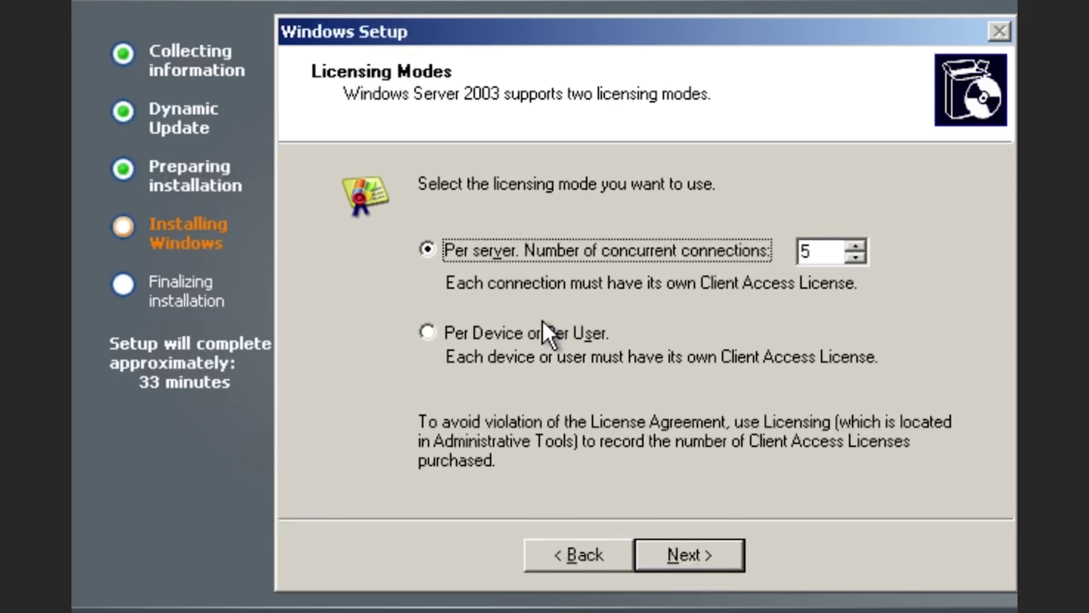
pyautogui.click(708, 556)
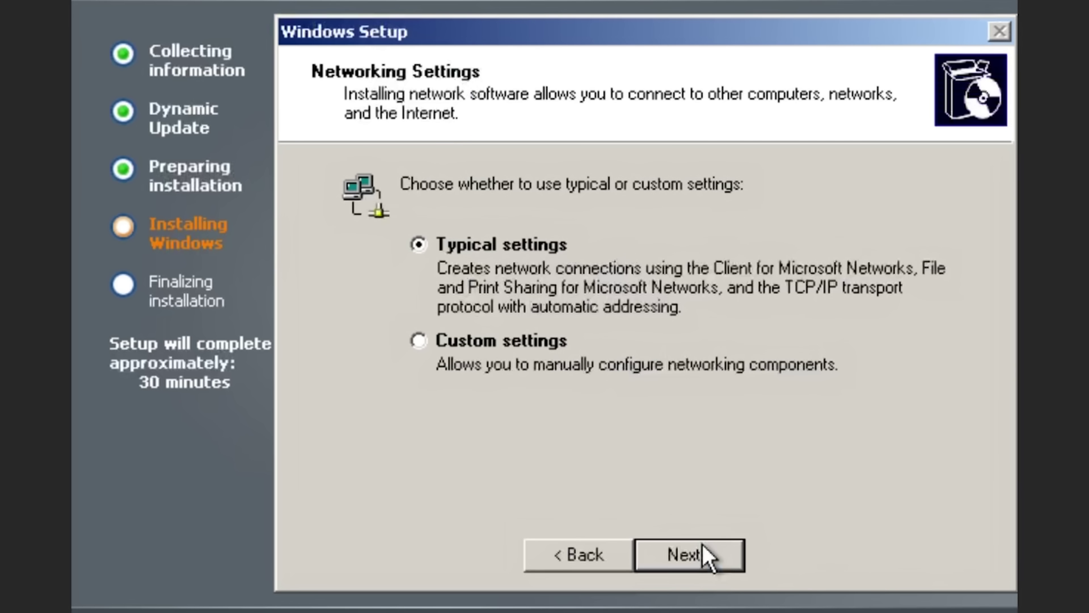
# Step: Accept Typical network settings, then step back to the networking settings page
pyautogui.click(709, 557)
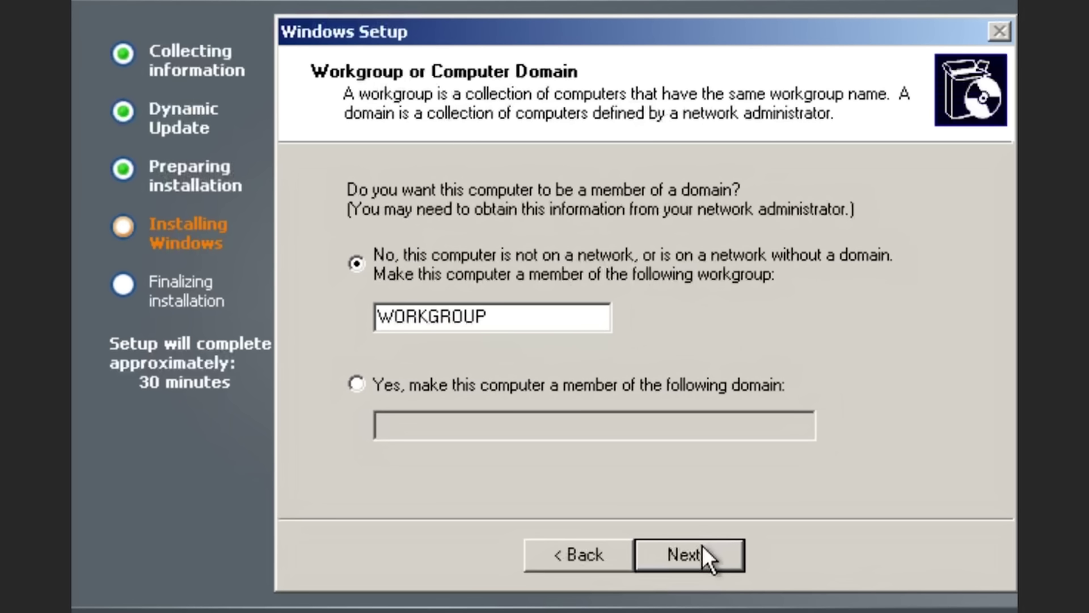
pyautogui.click(582, 558)
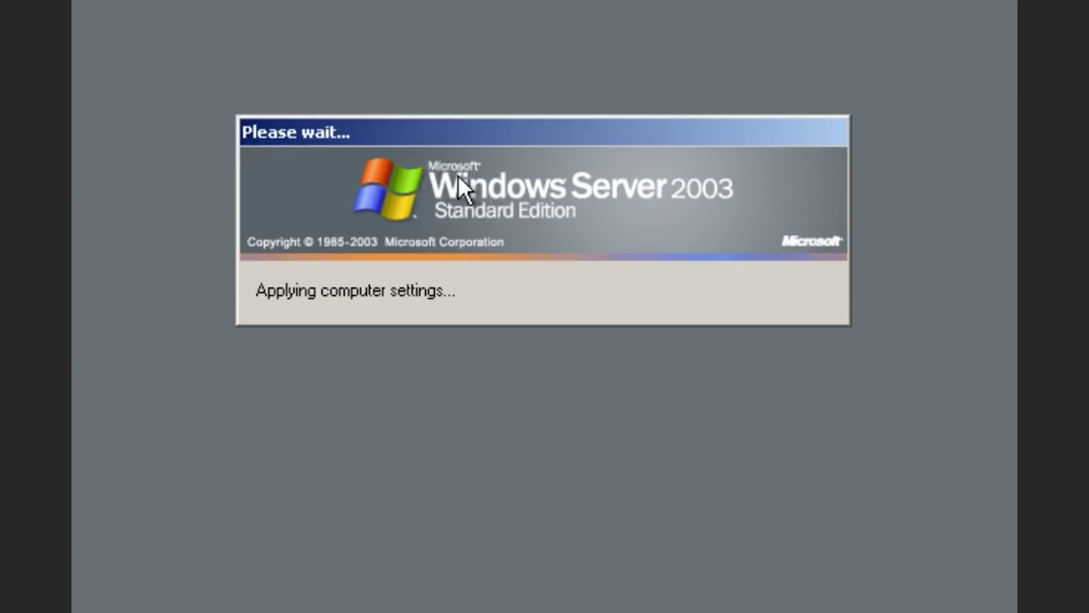
# Step: Dismiss the logon message and log on as Administrator with the account password
pyautogui.click(521, 389)
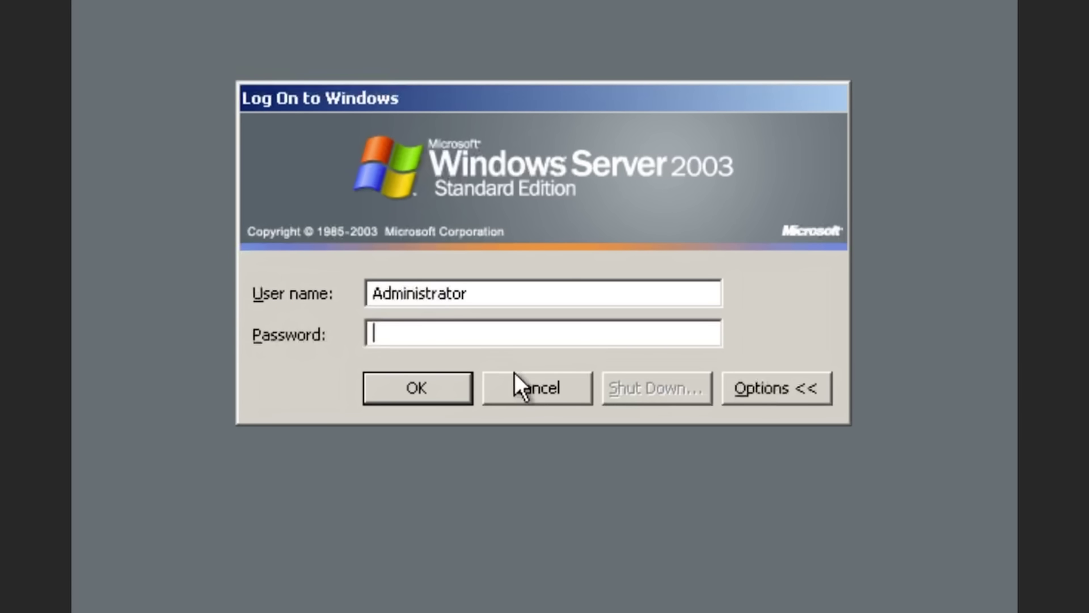
pyautogui.write('•••••••')
pyautogui.press('Return')
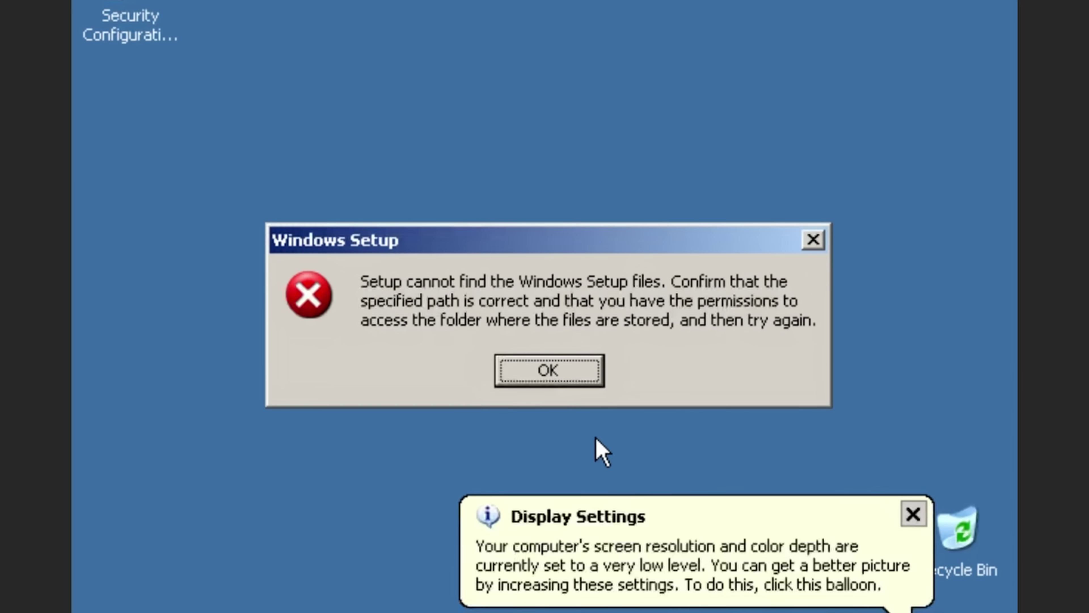
# Step: Dismiss the missing setup files error and open the Local Area Connection status and properties
pyautogui.click(591, 381)
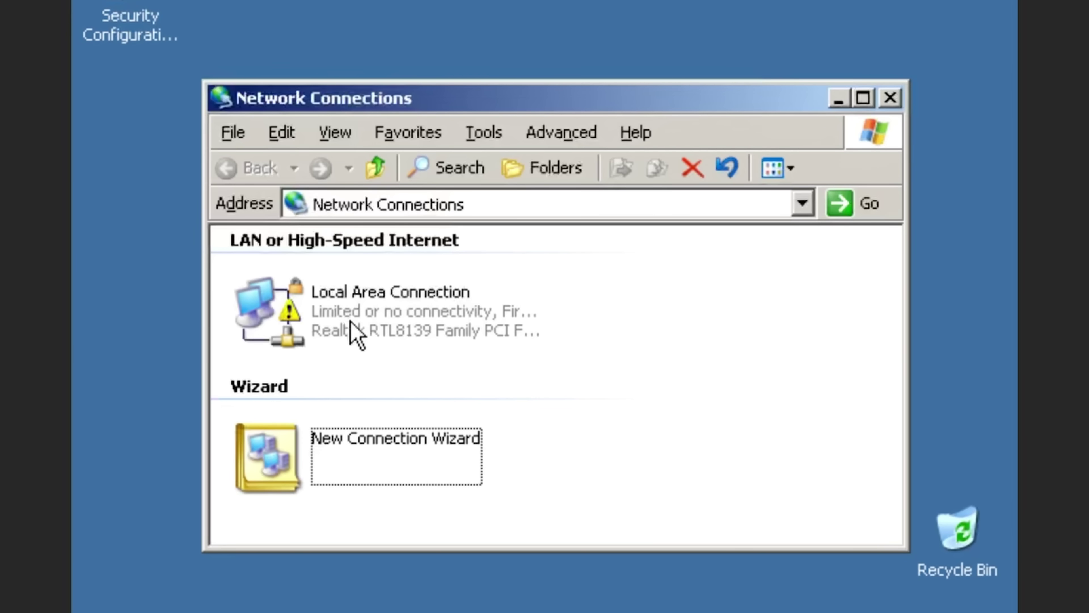
pyautogui.doubleClick(350, 320)
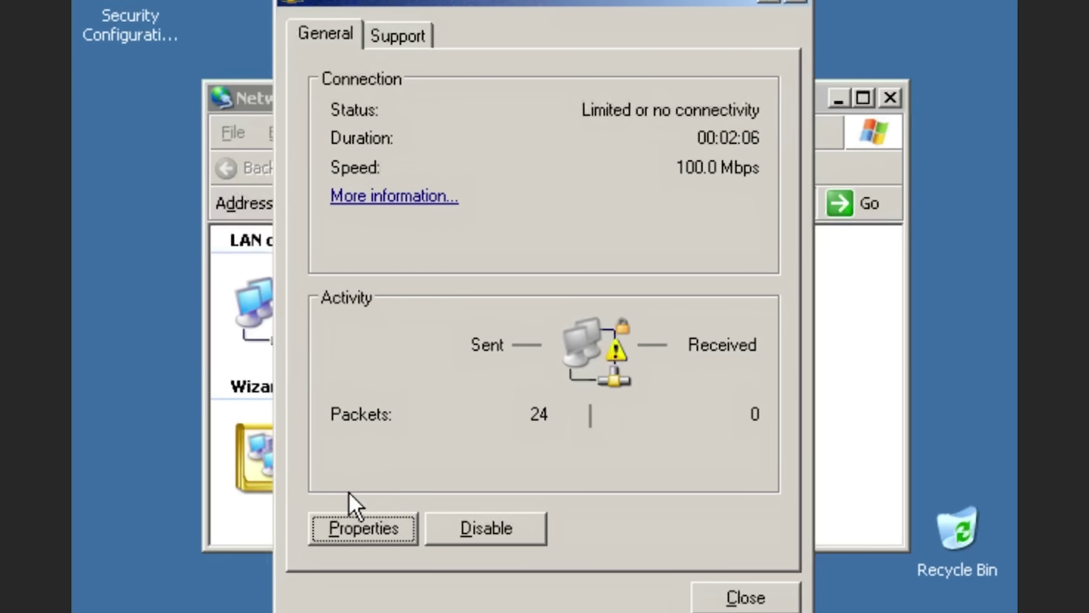
pyautogui.click(359, 525)
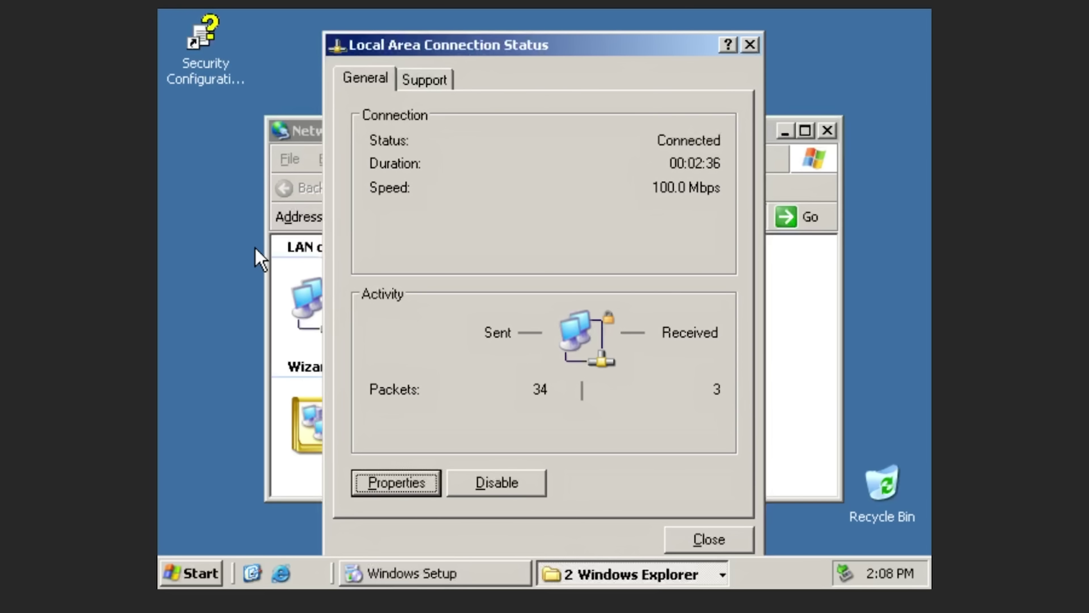
# Step: Reopen Local Area Connection Properties from its right-click menu in Network Connections
pyautogui.press('super')
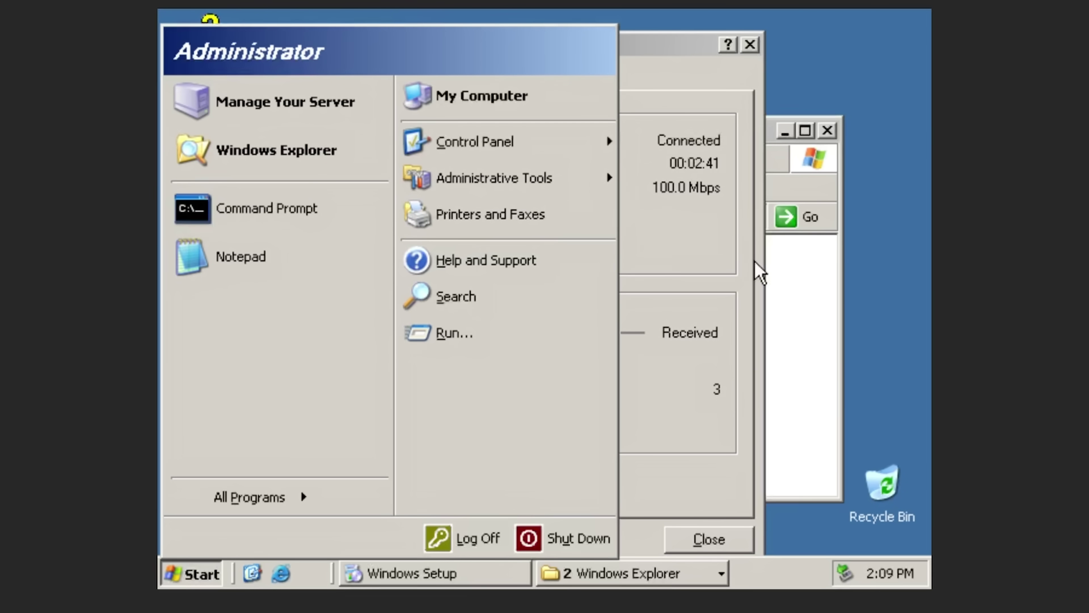
pyautogui.click(780, 277)
pyautogui.click(781, 277)
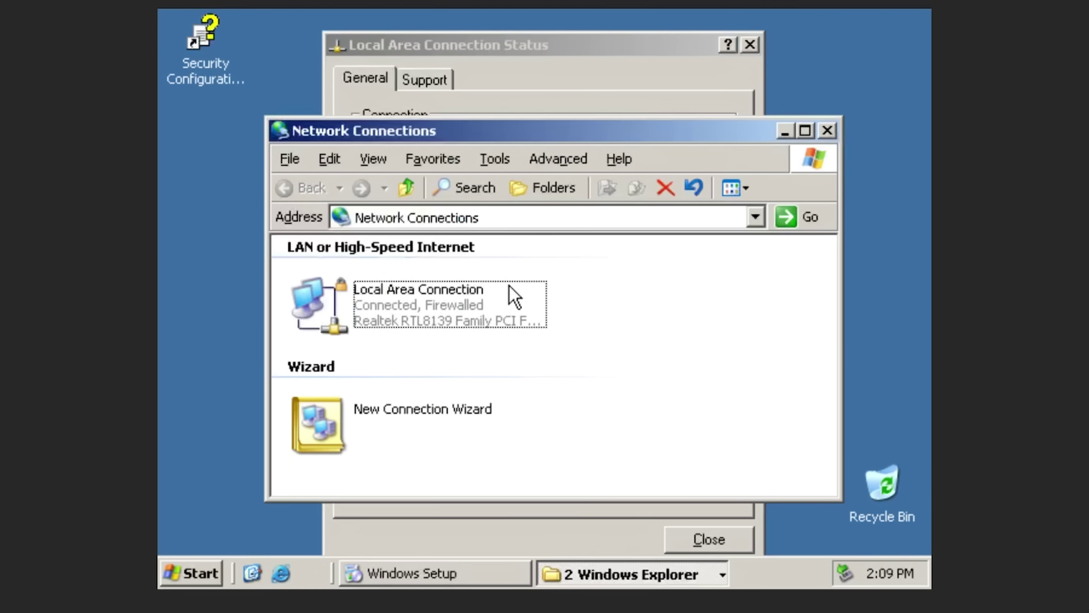
pyautogui.click(498, 292)
pyautogui.rightClick(496, 288)
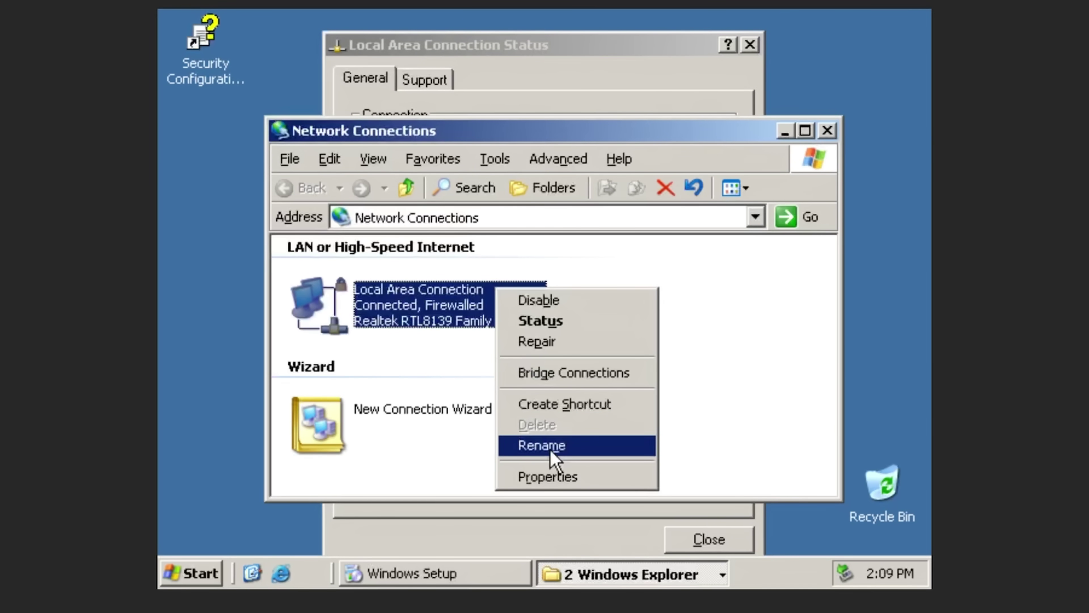
pyautogui.click(570, 478)
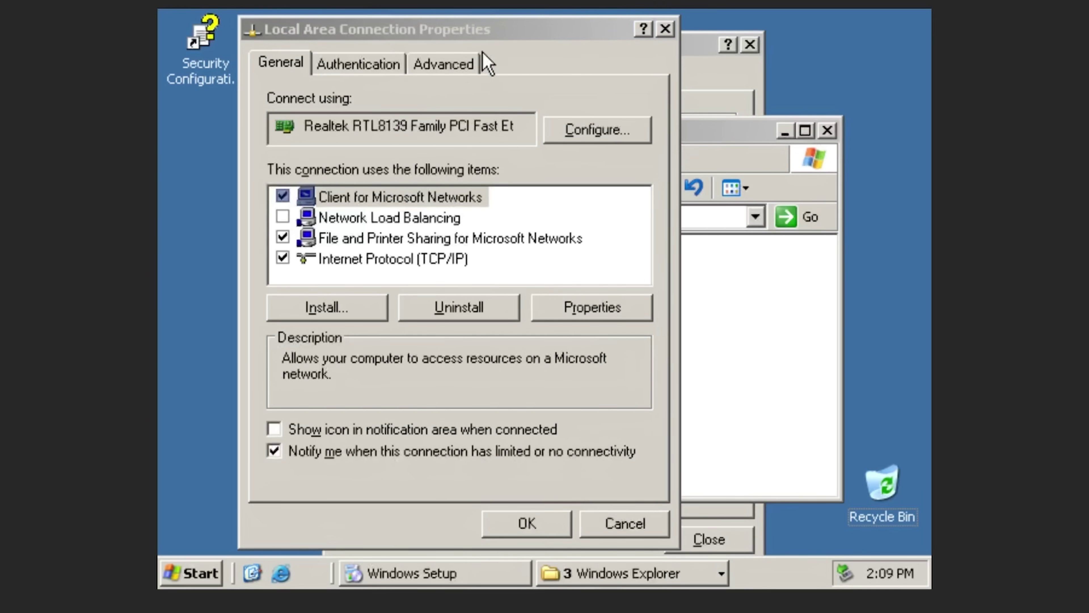
# Step: Open the connection's TCP/IP settings, then review Internet Explorer's security notice text
pyautogui.doubleClick(413, 249)
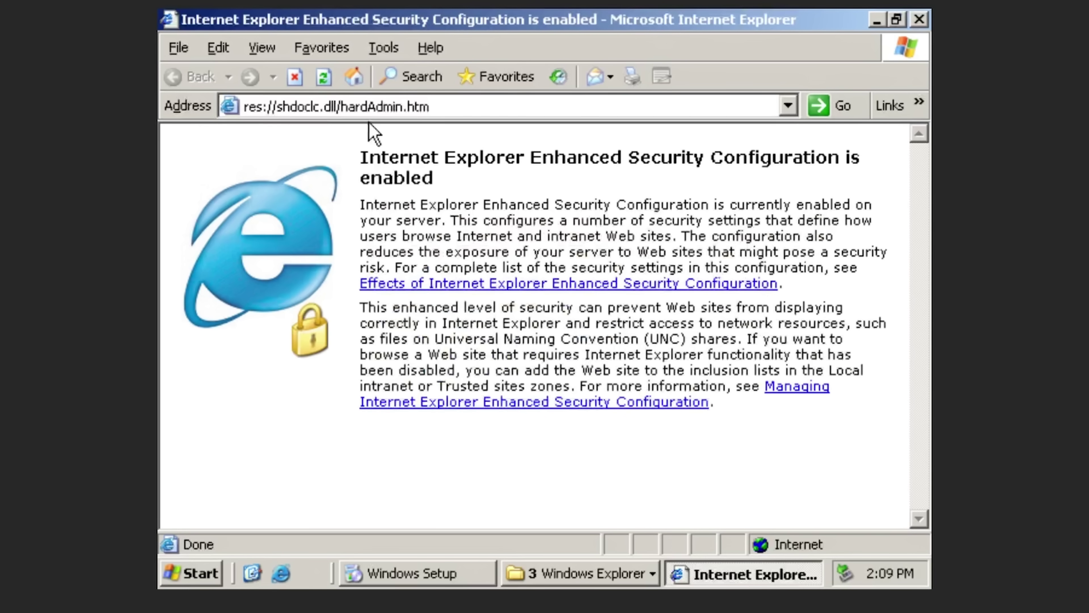
pyautogui.moveTo(406, 172); pyautogui.dragTo(422, 219)
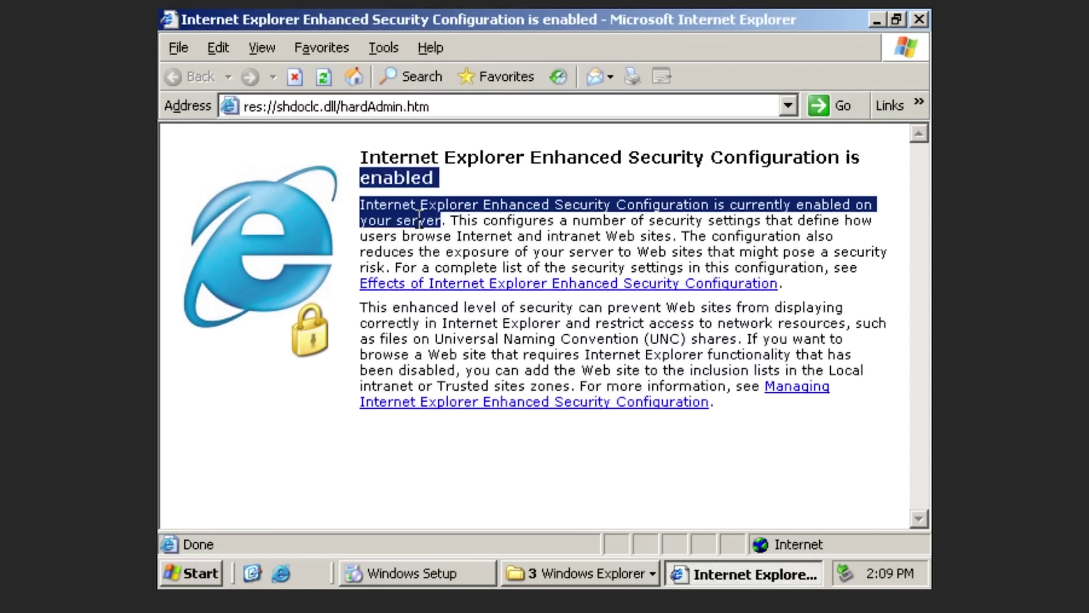
pyautogui.click(407, 232)
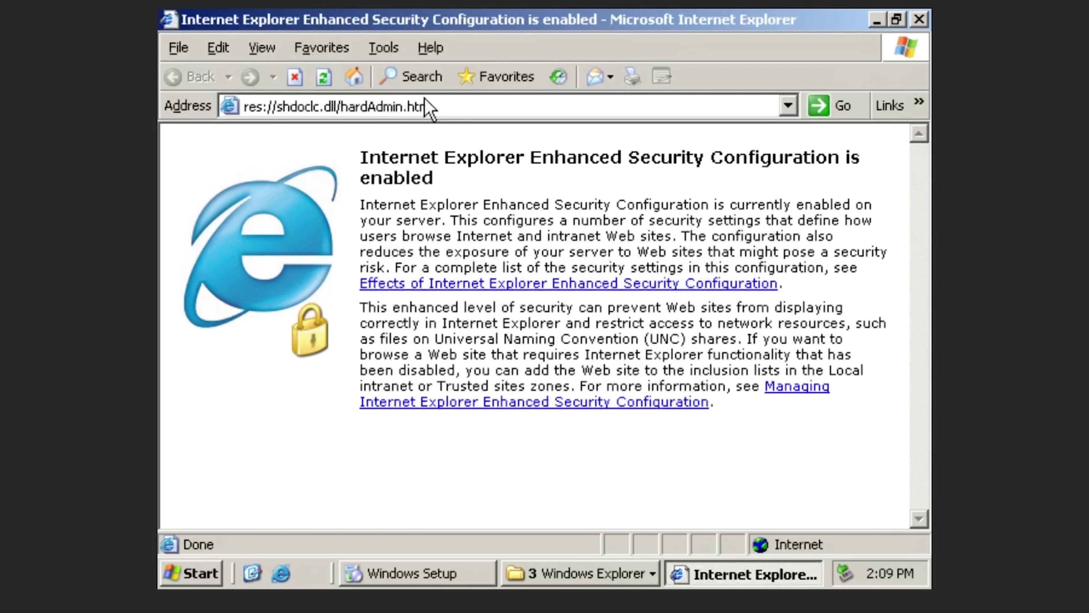
# Step: Load google.com in Internet Explorer to test internet access
pyautogui.click(427, 106)
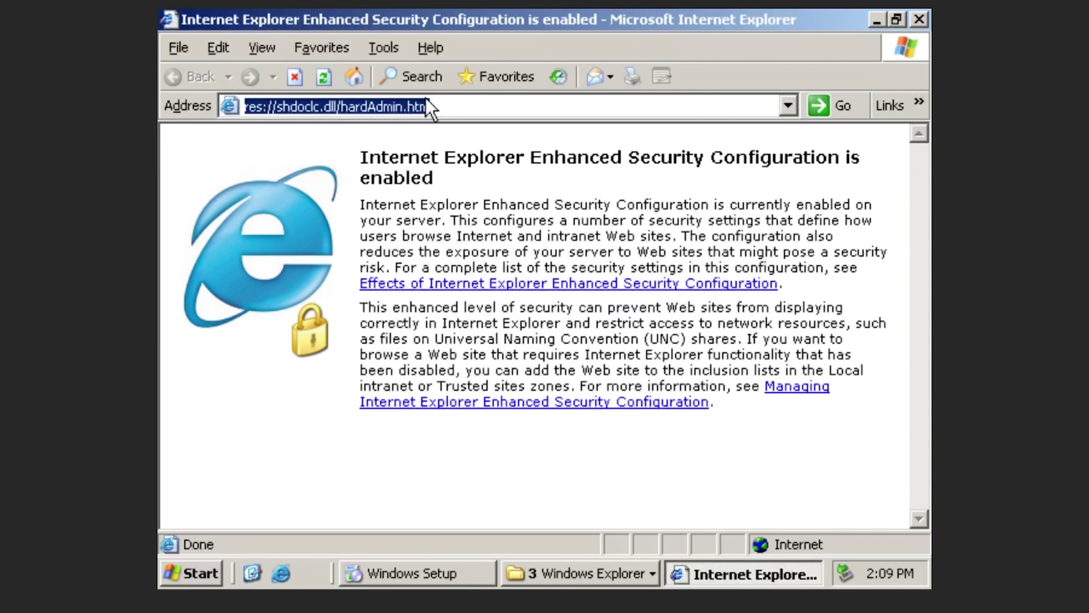
pyautogui.write('google.com')
pyautogui.press('Return')
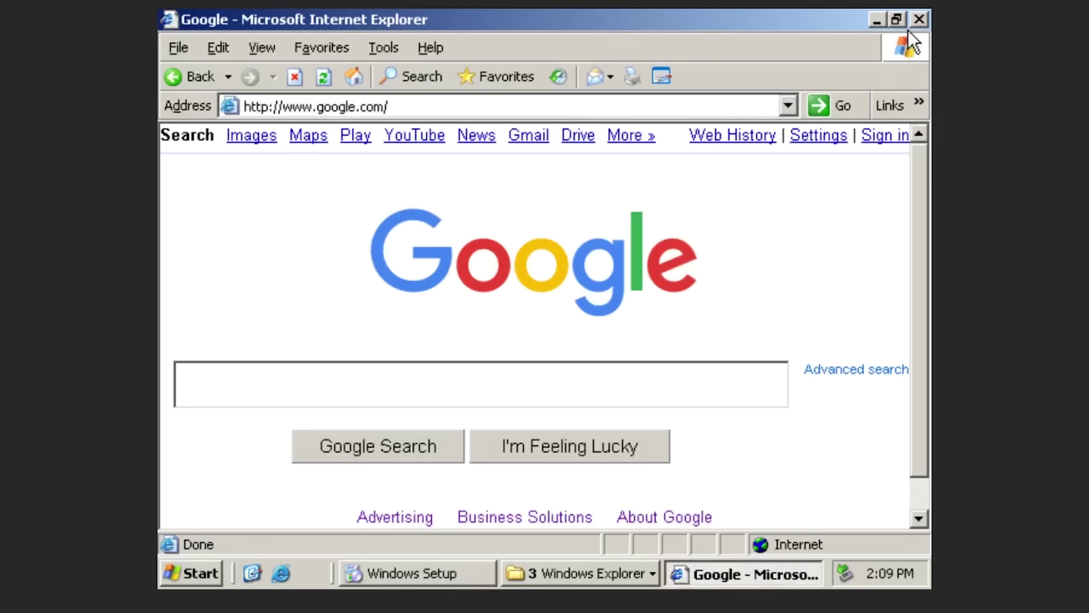
# Step: Close Internet Explorer and dismiss the Activate Windows wizard without activating
pyautogui.click(919, 19)
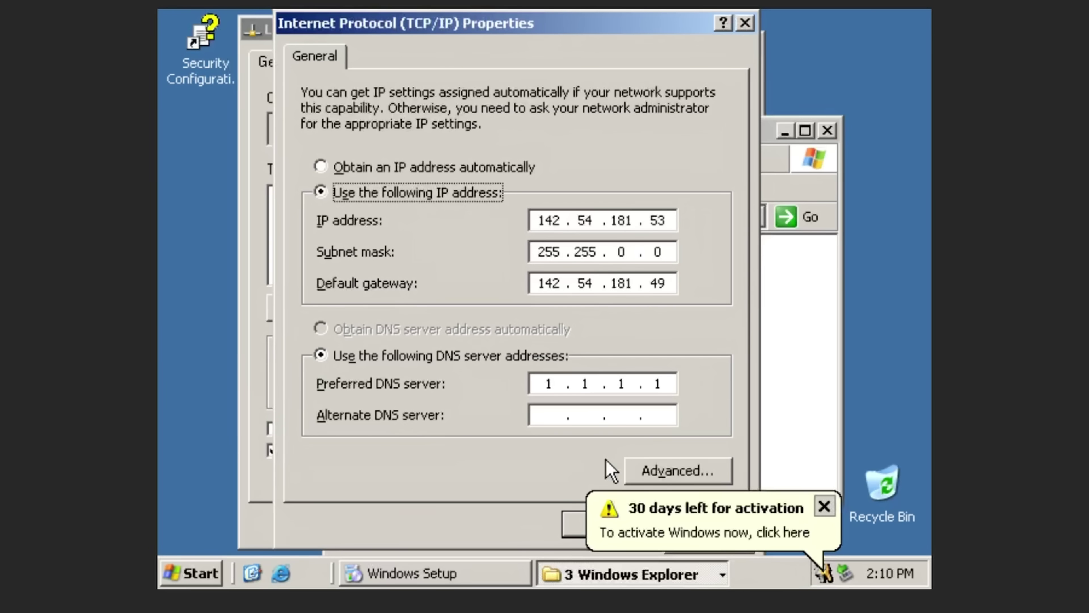
pyautogui.click(810, 515)
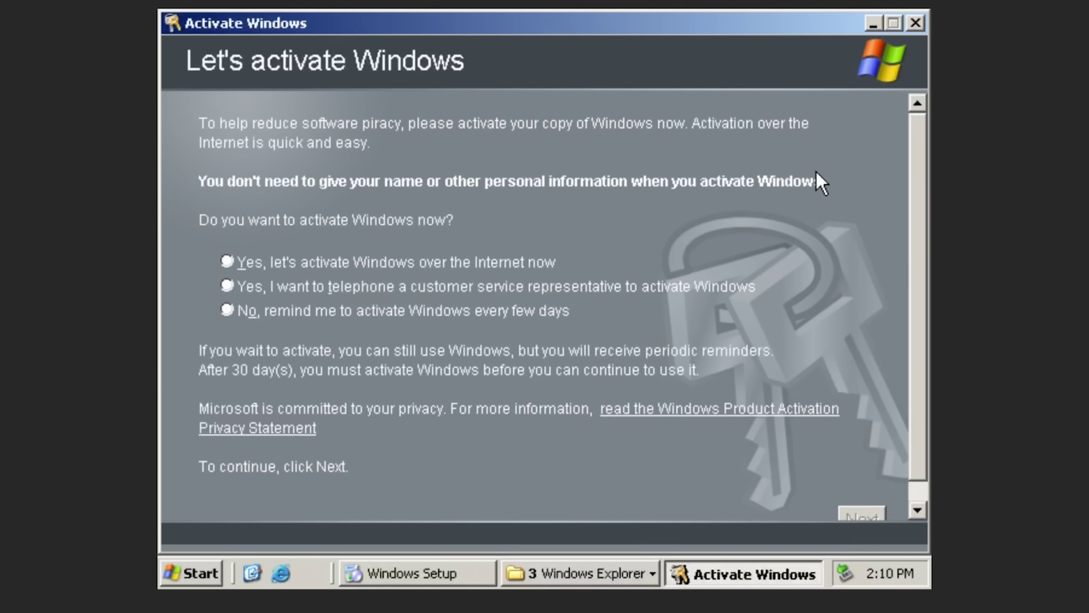
pyautogui.click(915, 23)
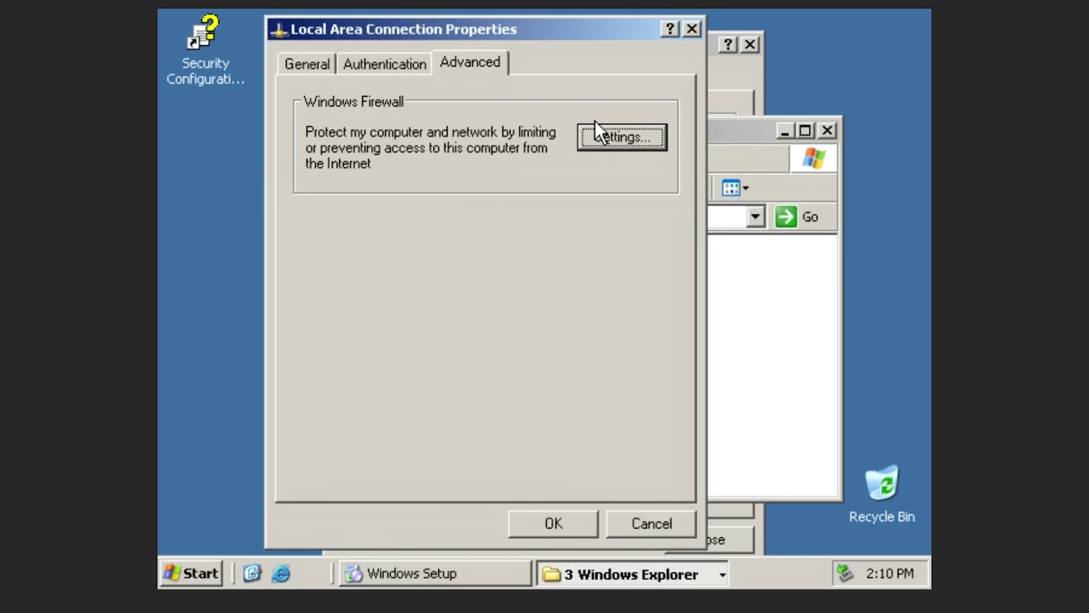
# Step: Set Windows Firewall to Off for the Local Area Connection and confirm with OK
pyautogui.click(615, 137)
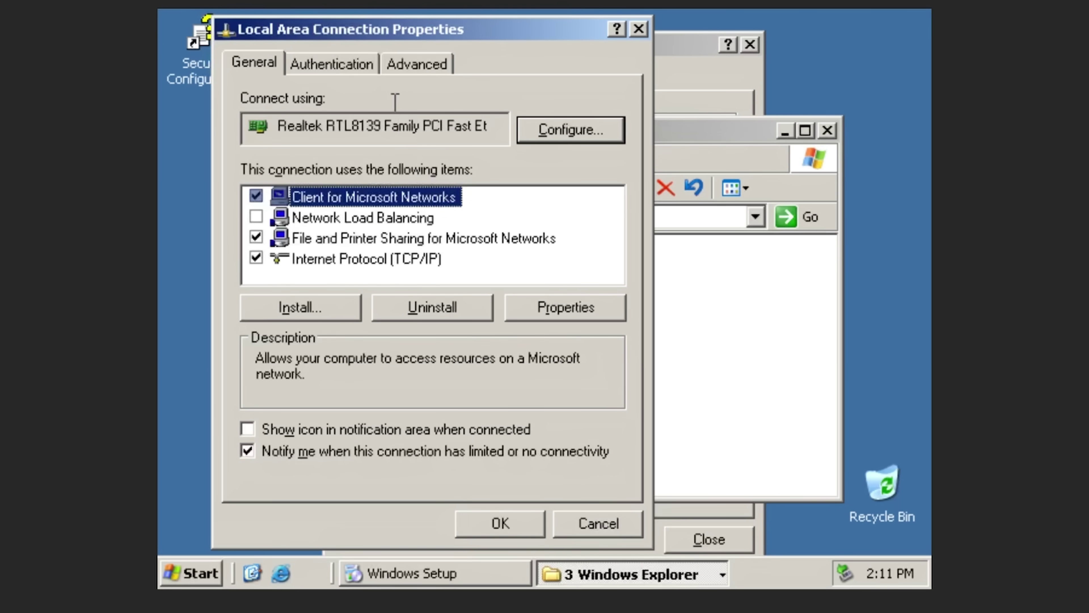
pyautogui.click(389, 82)
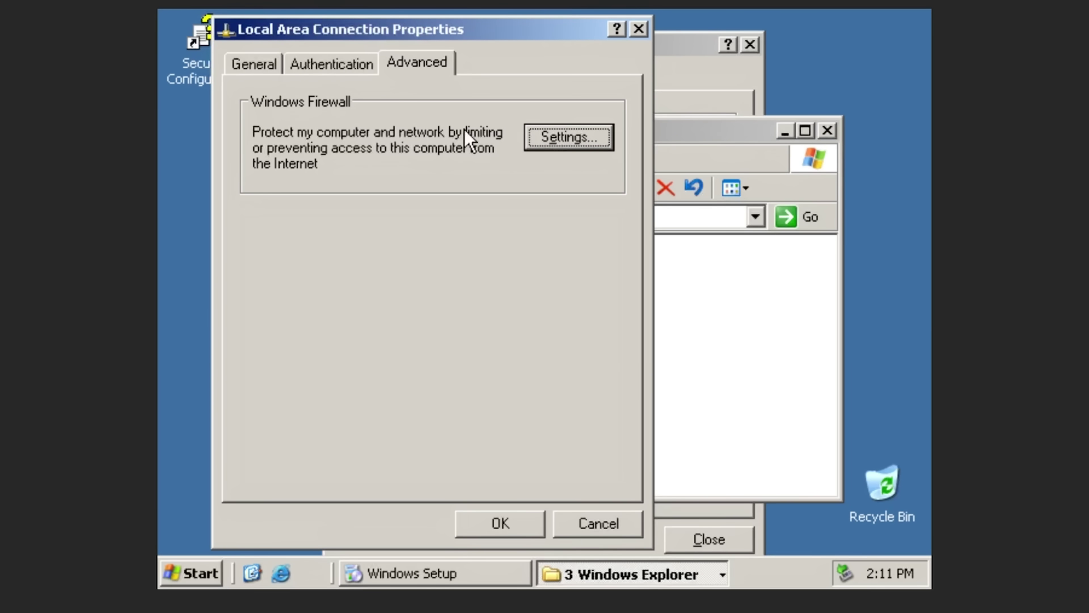
pyautogui.click(517, 142)
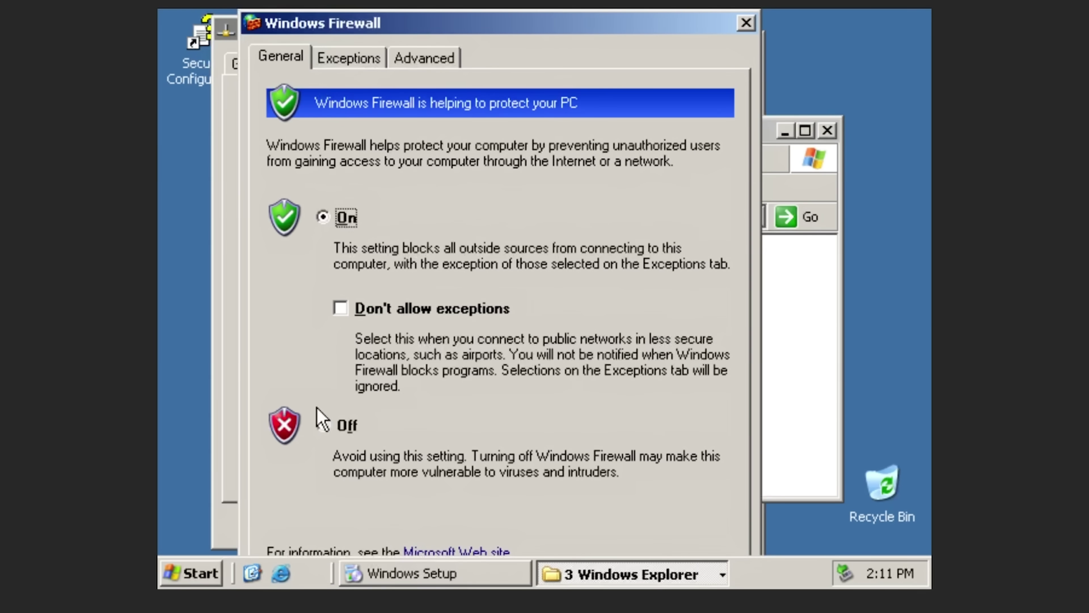
pyautogui.click(342, 426)
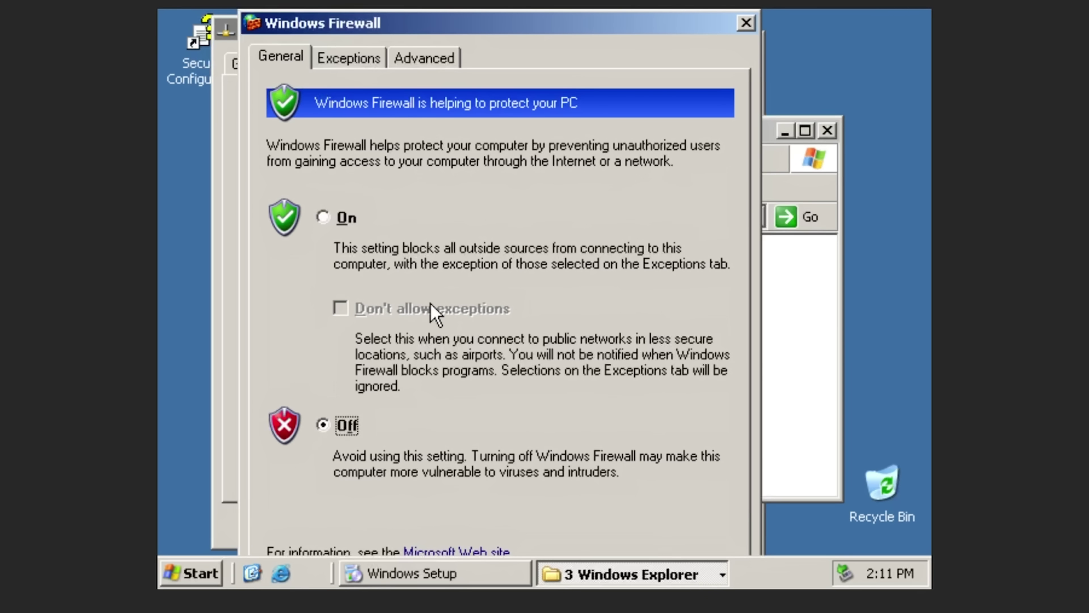
pyautogui.press('Tab')
pyautogui.press('Return')
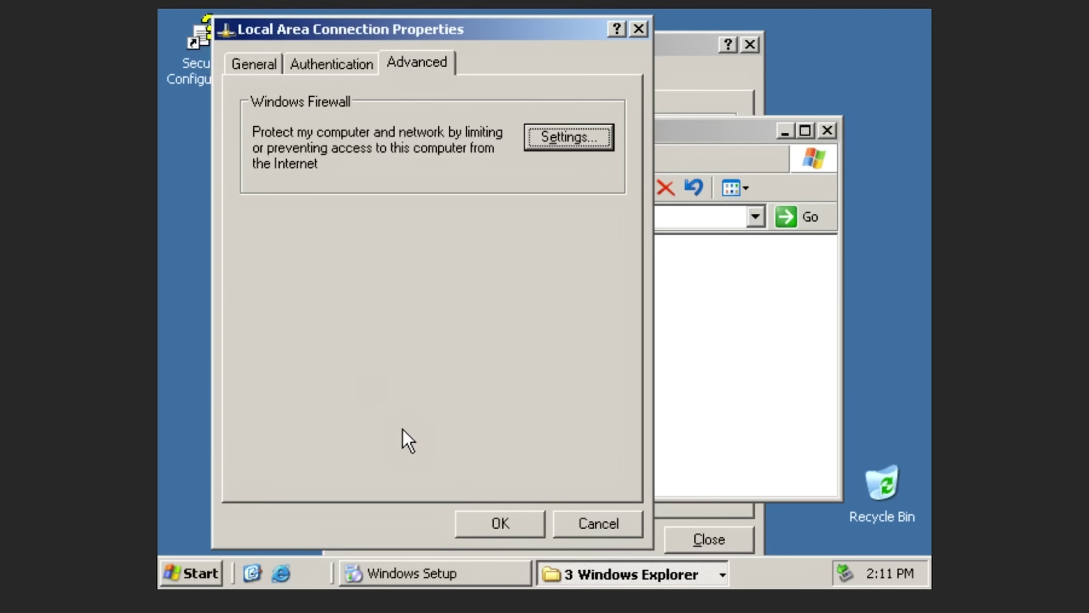
pyautogui.click(498, 528)
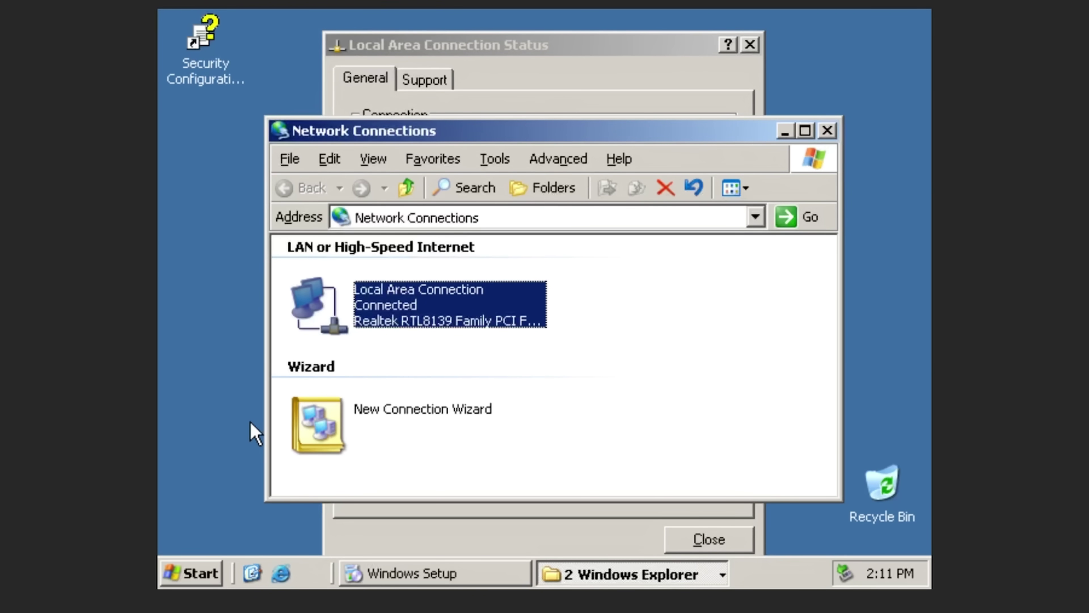
# Step: Reopen and cancel the connection properties, then move Network Connections to the right
pyautogui.hotkey('alt', 'Return')
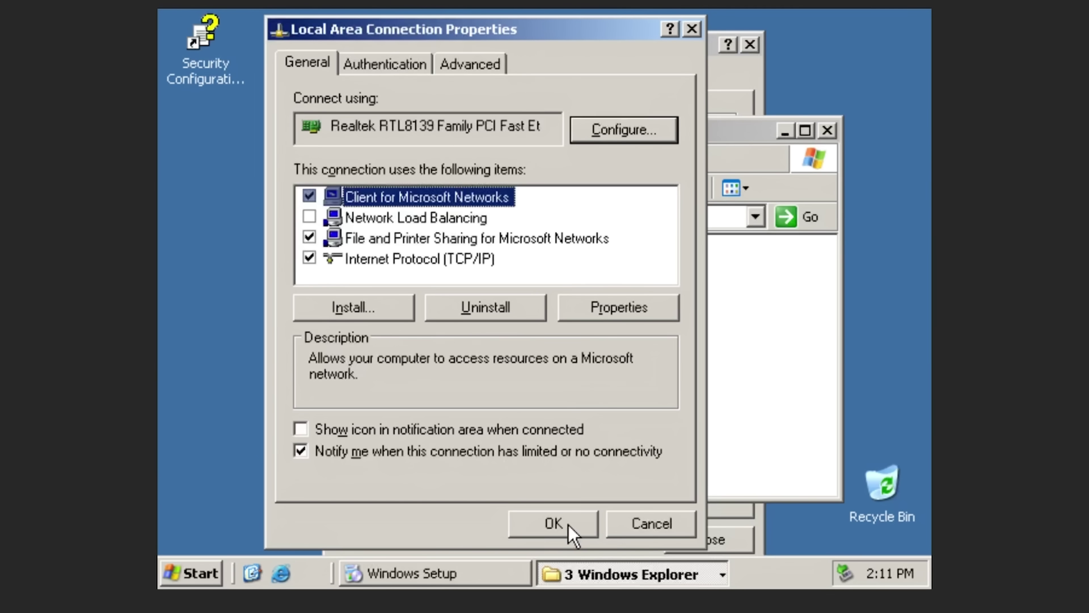
pyautogui.click(634, 521)
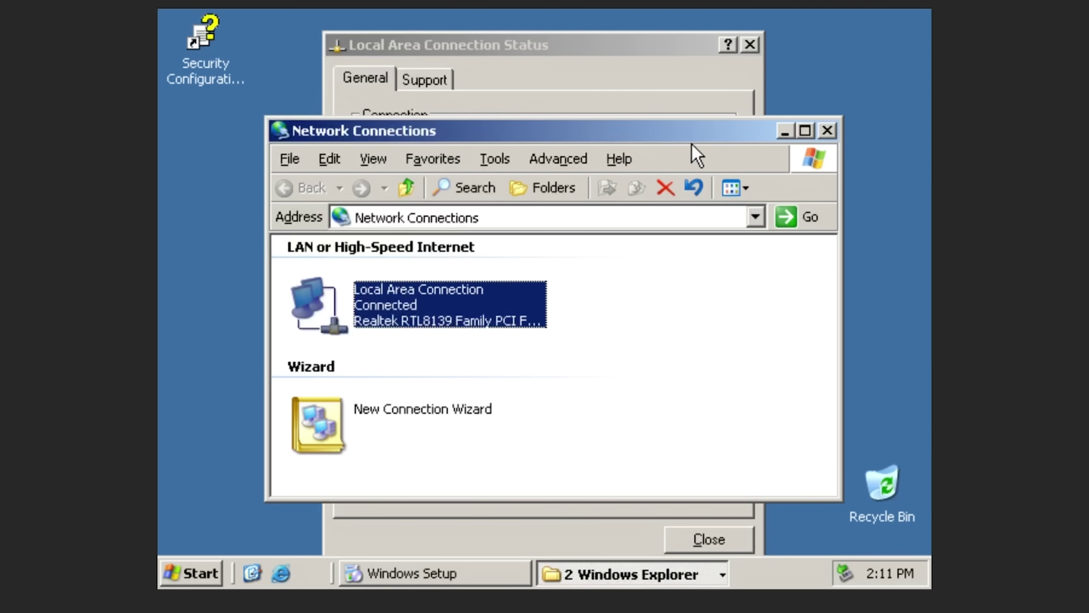
pyautogui.moveTo(719, 122); pyautogui.dragTo(870, 102)
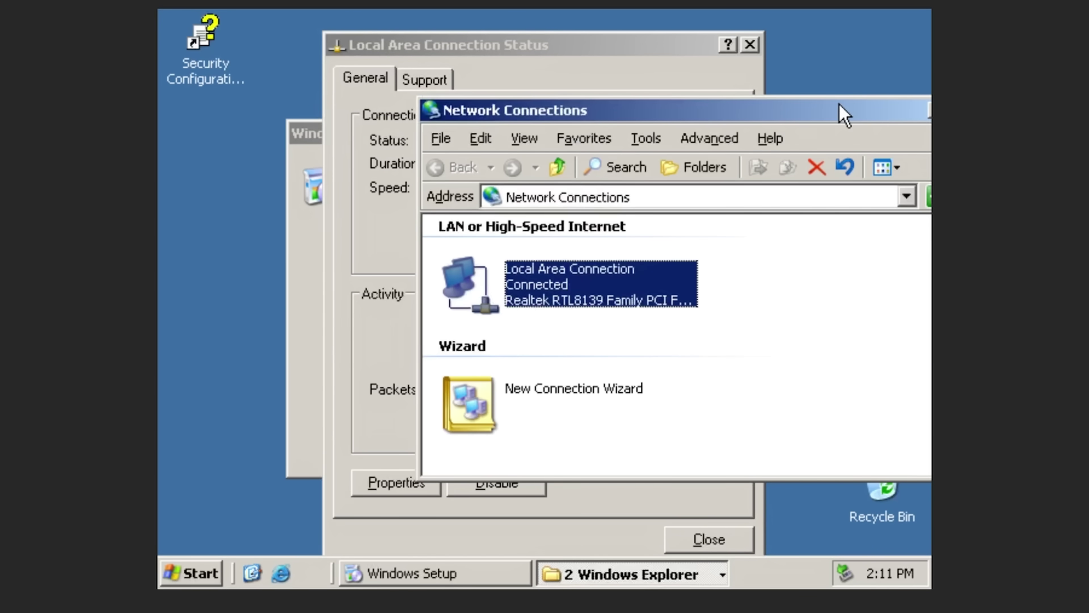
# Step: Launch Task Manager from the taskbar and view its Users list
pyautogui.rightClick(766, 574)
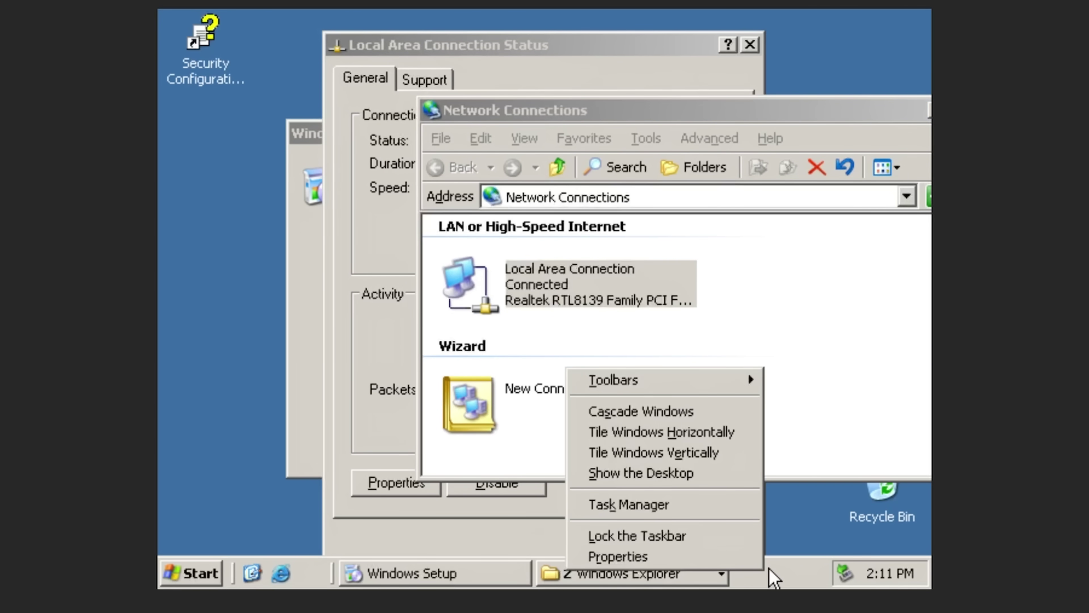
pyautogui.click(693, 507)
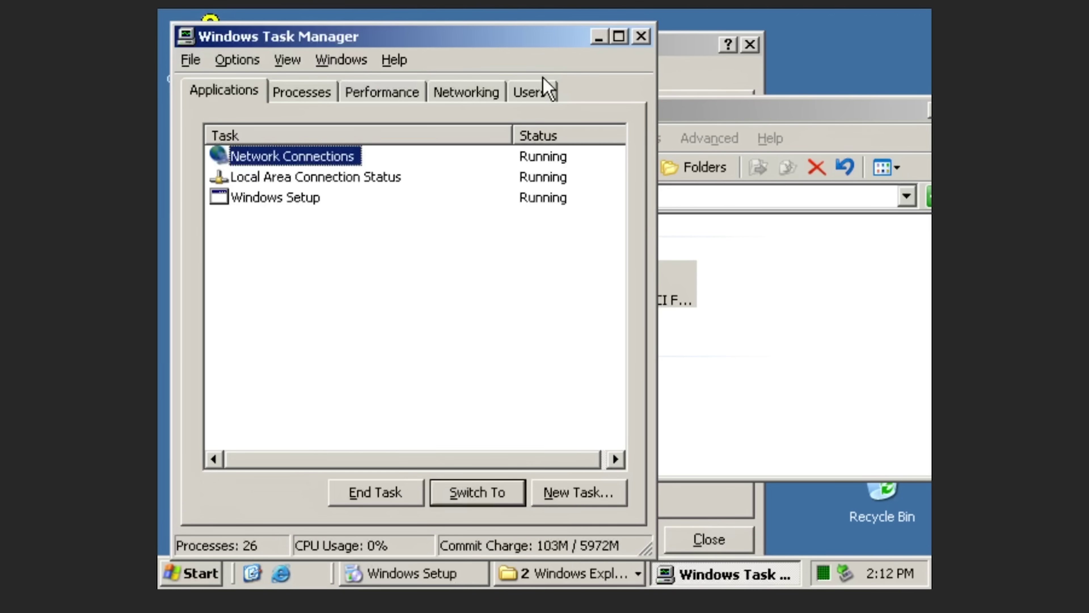
pyautogui.click(541, 97)
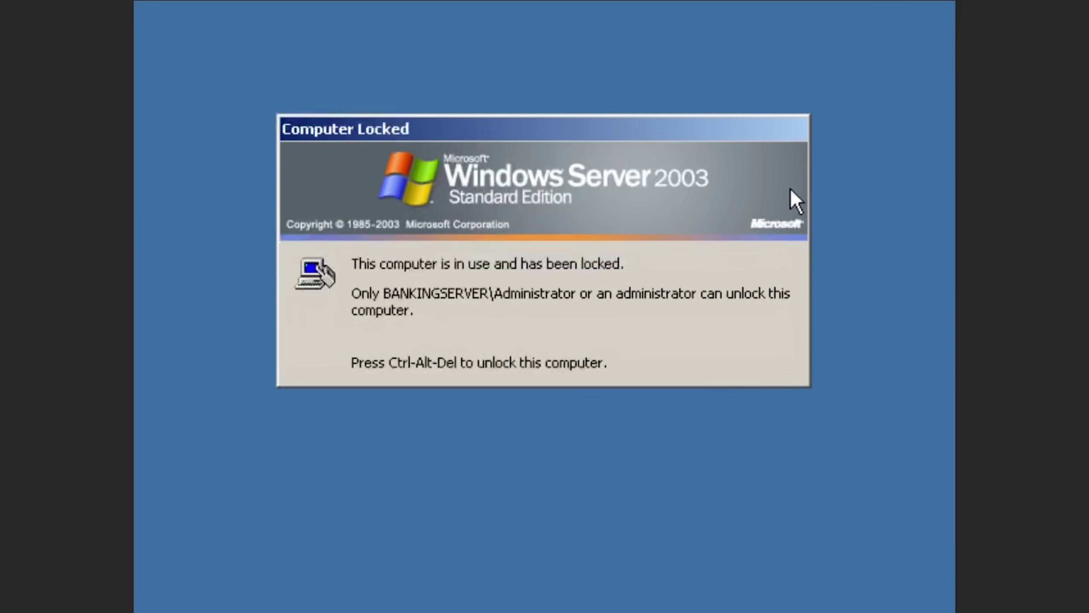
# Step: Bring up the Unlock Computer dialog for Administrator and submit the password prompt
pyautogui.hotkey('ctrl', 'alt', 'Delete')
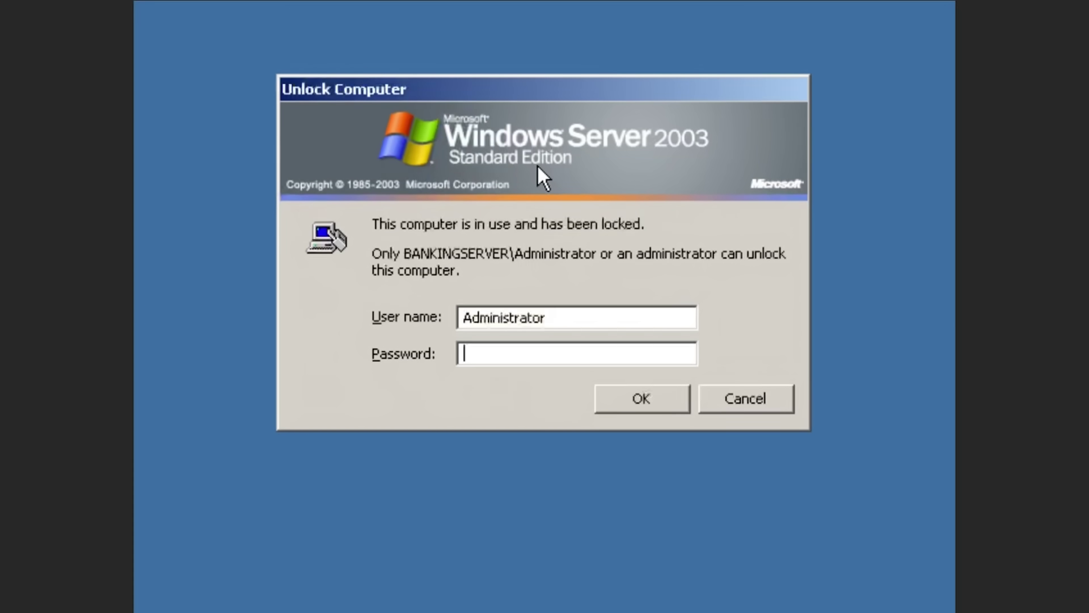
pyautogui.press('Return')
pyautogui.press('Return')
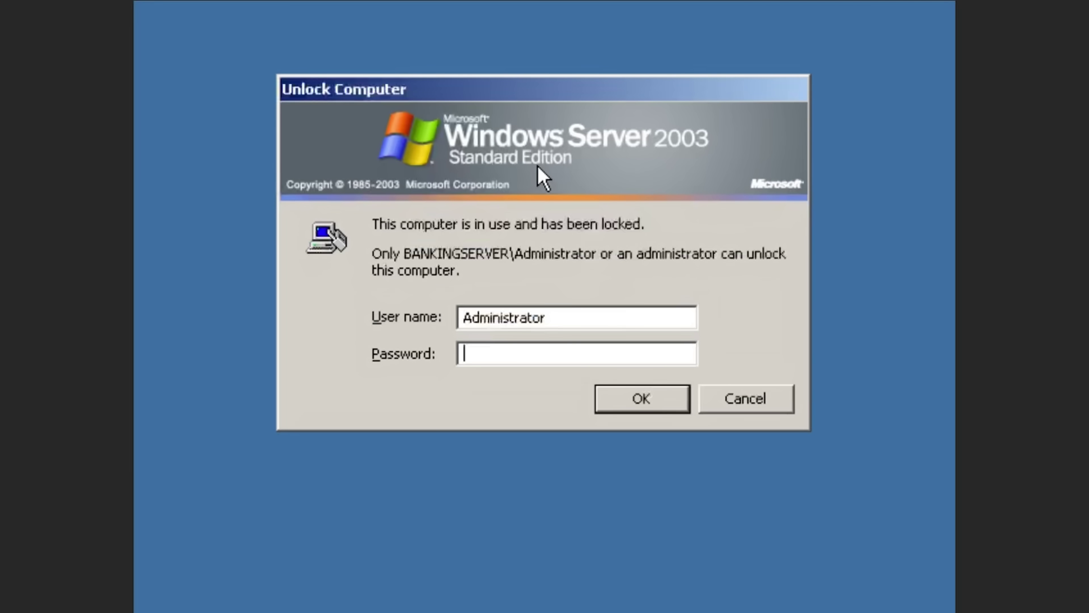
pyautogui.press('Return')
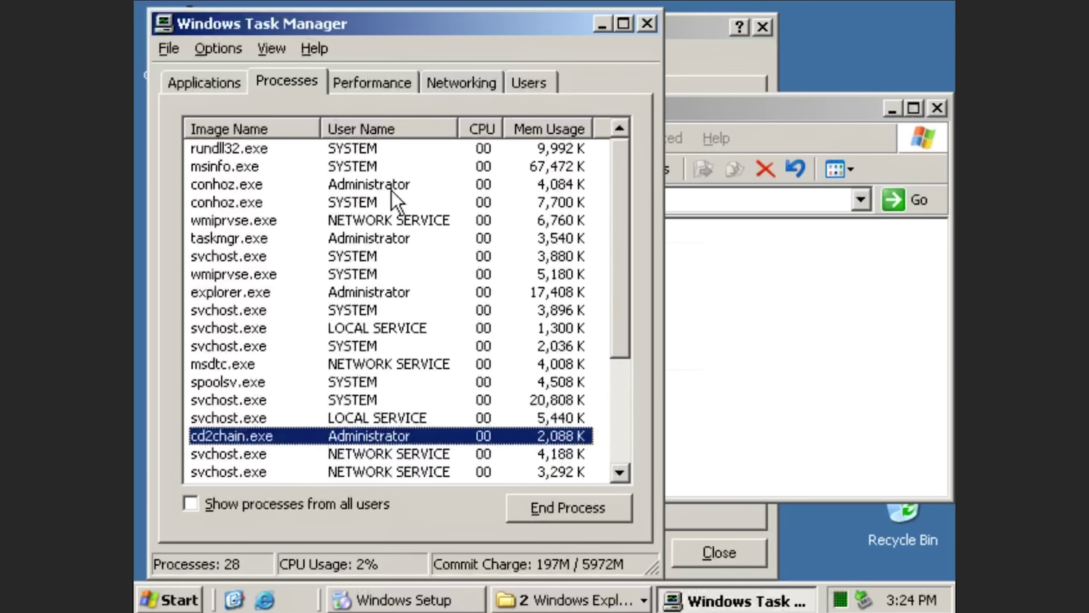
# Step: Check the action menus of the SYSTEM and Administrator conhoz.exe processes, then close Task Manager
pyautogui.click(303, 202)
pyautogui.rightClick(303, 198)
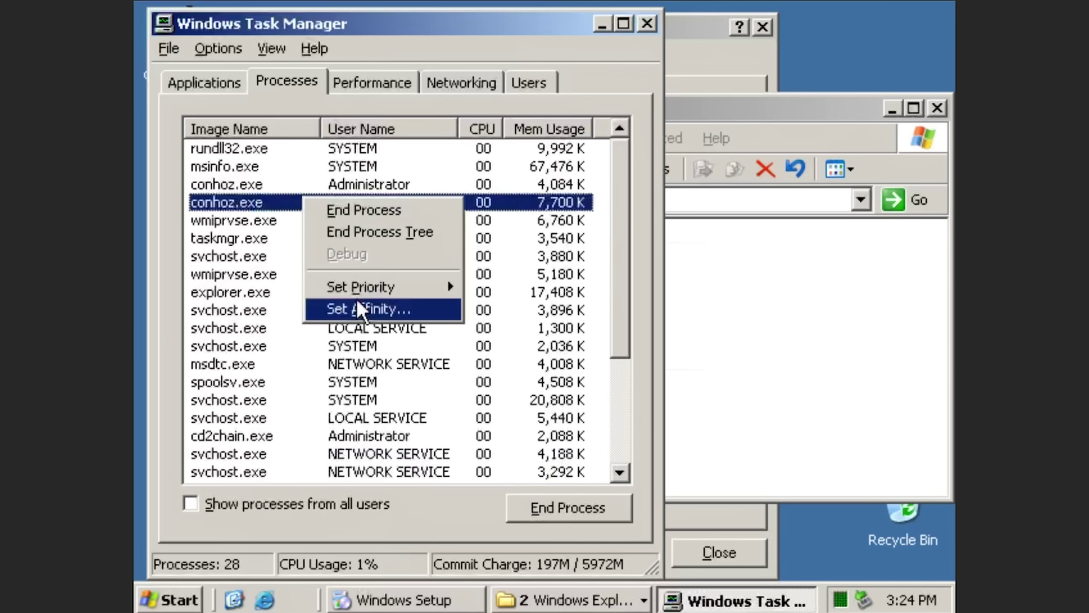
pyautogui.click(267, 184)
pyautogui.rightClick(231, 185)
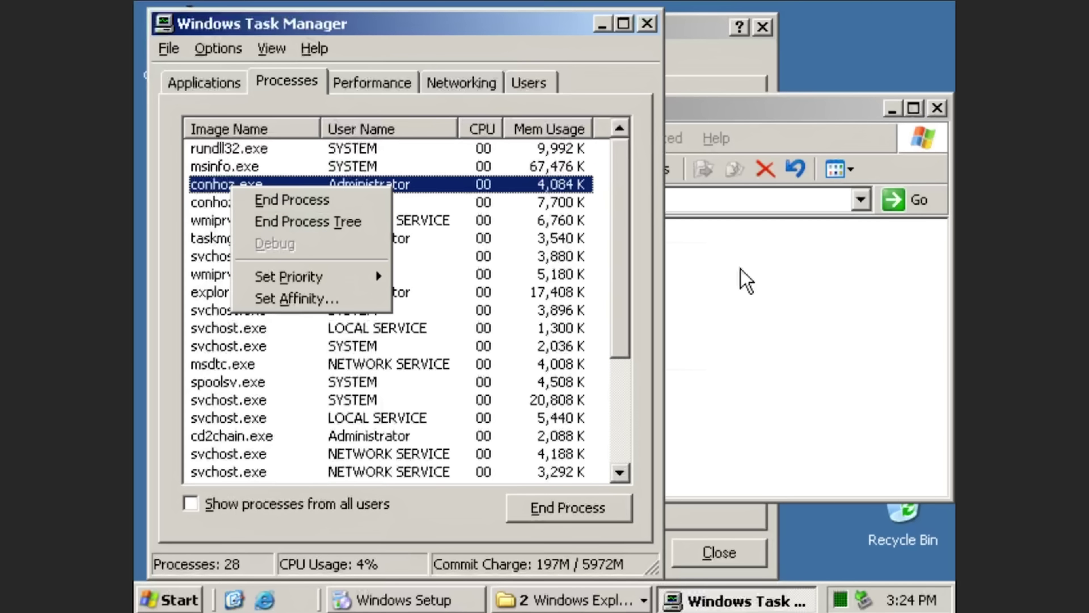
pyautogui.click(740, 276)
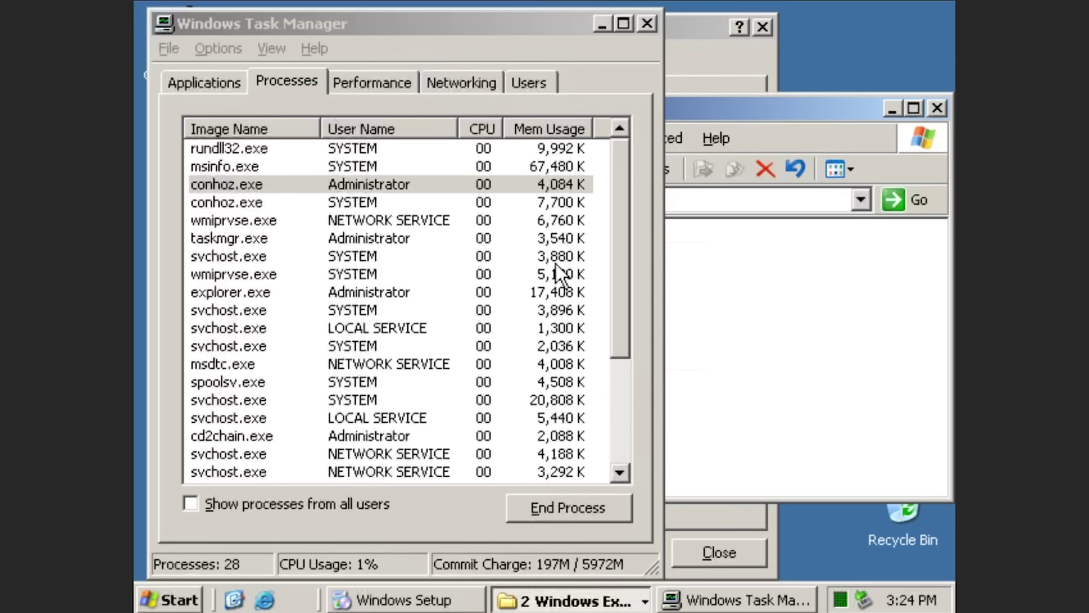
pyautogui.moveTo(621, 260); pyautogui.dragTo(549, 413)
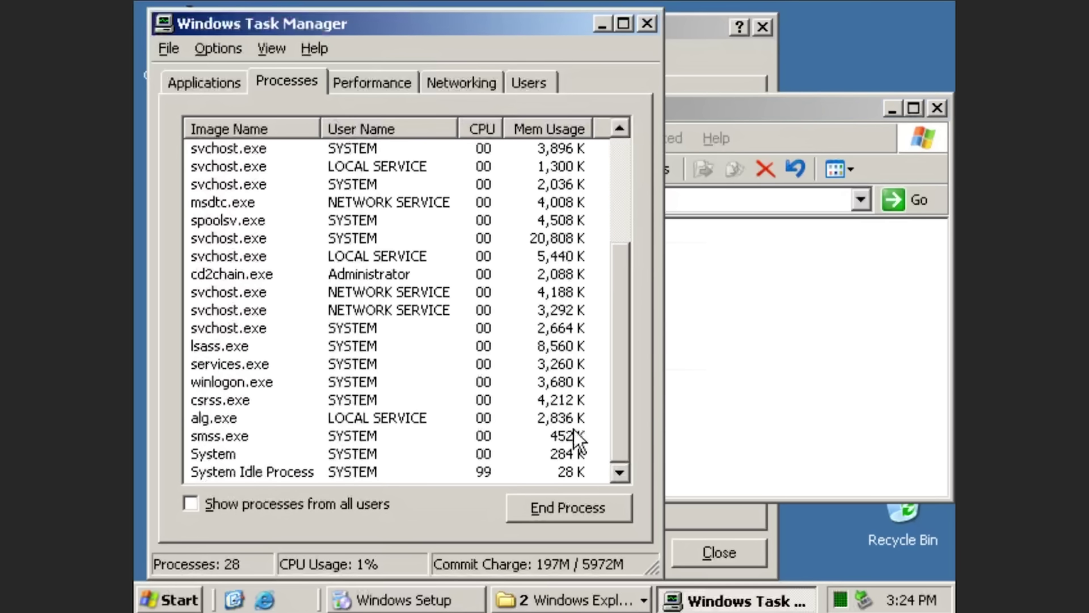
pyautogui.click(646, 24)
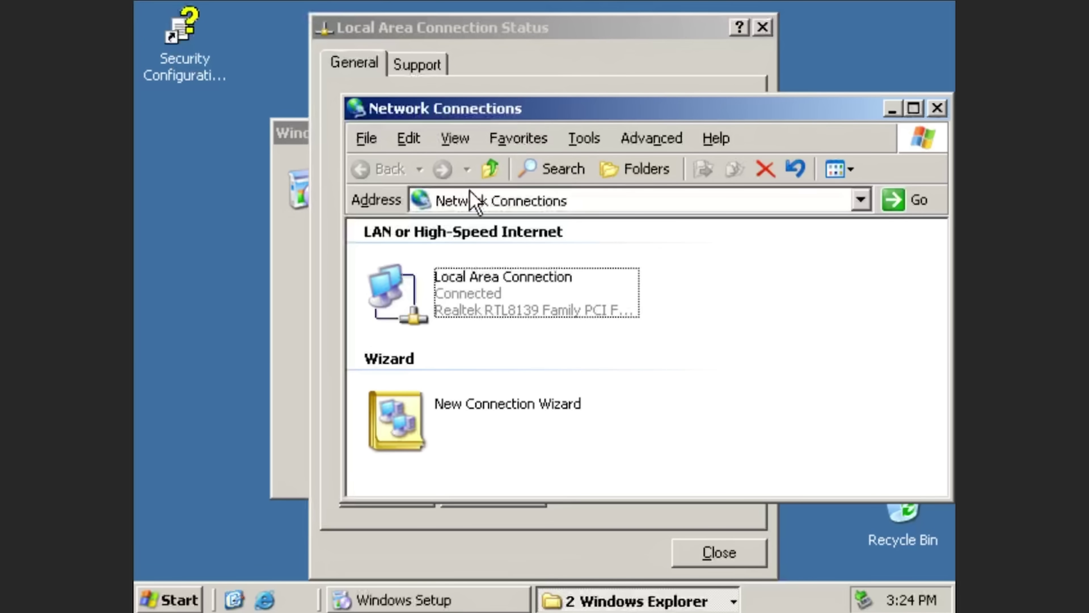
# Step: Browse from My Computer into Local Disk (C:) and the WINDOWS folder
pyautogui.click(170, 599)
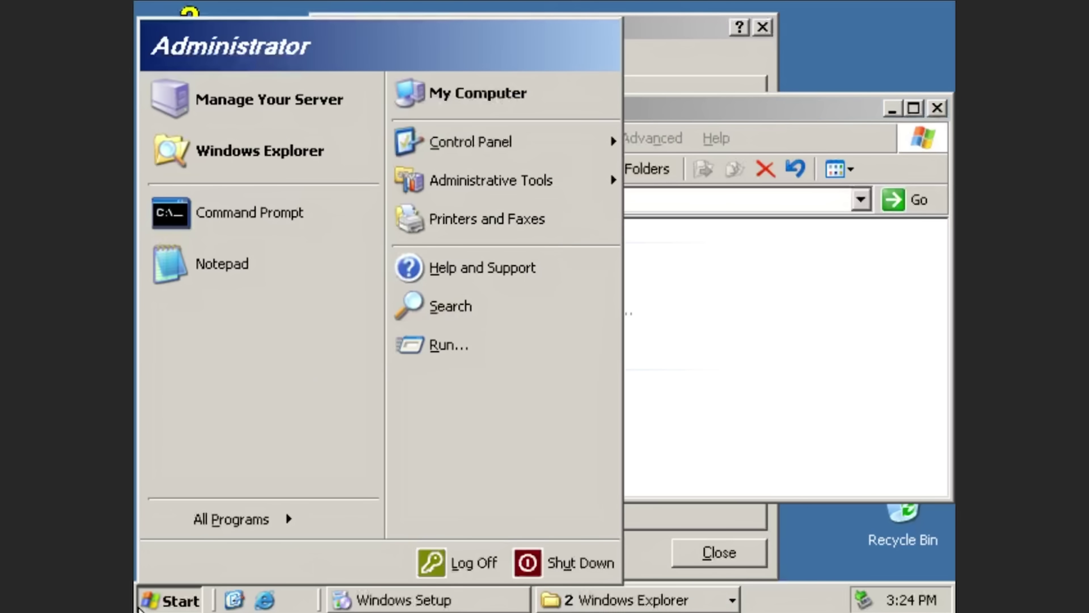
pyautogui.click(454, 94)
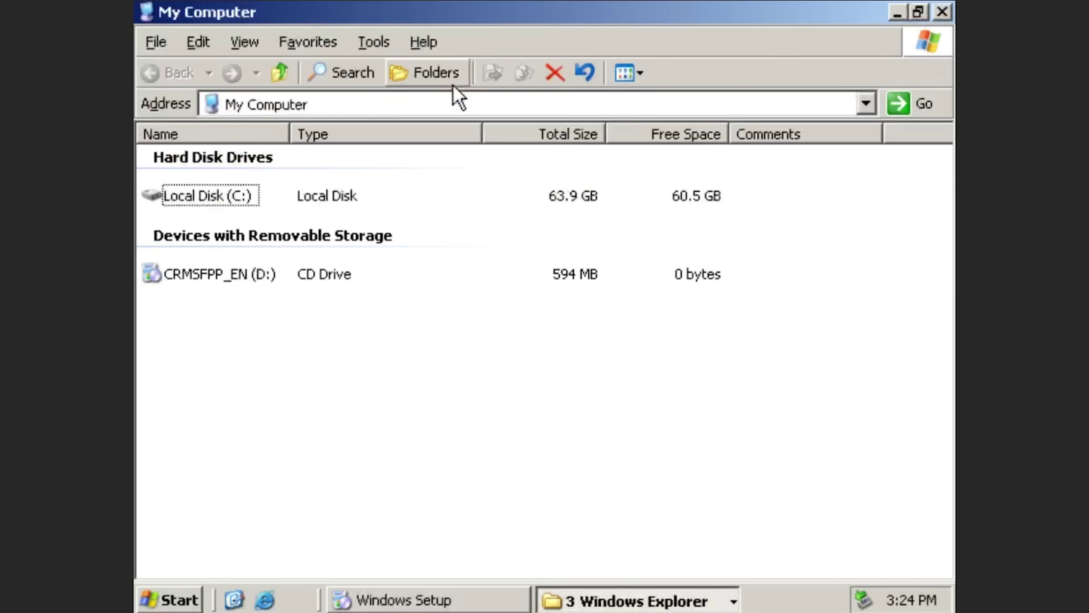
pyautogui.doubleClick(176, 199)
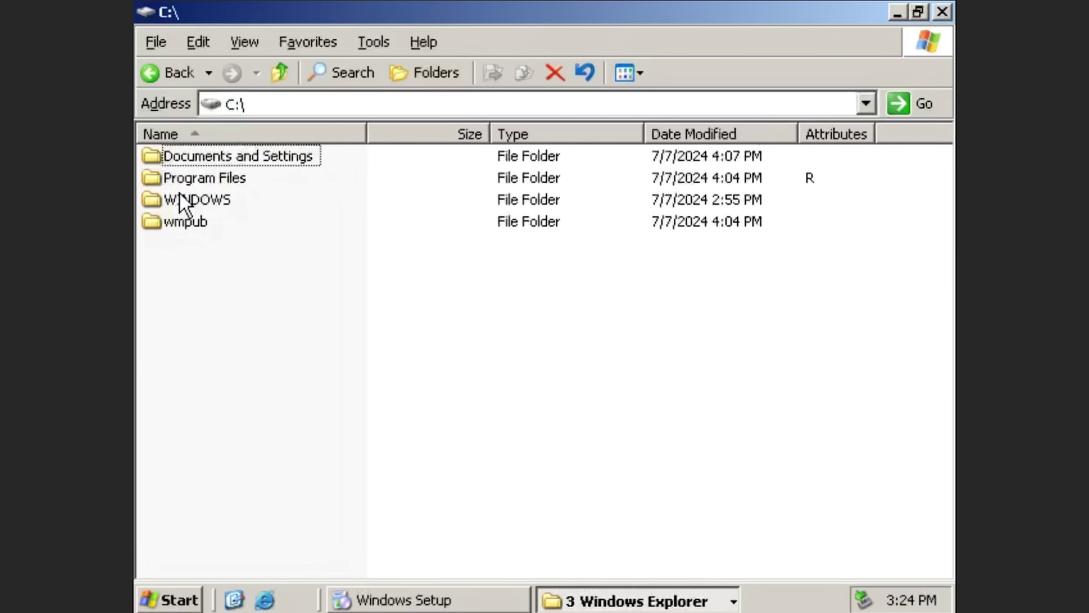
pyautogui.doubleClick(221, 202)
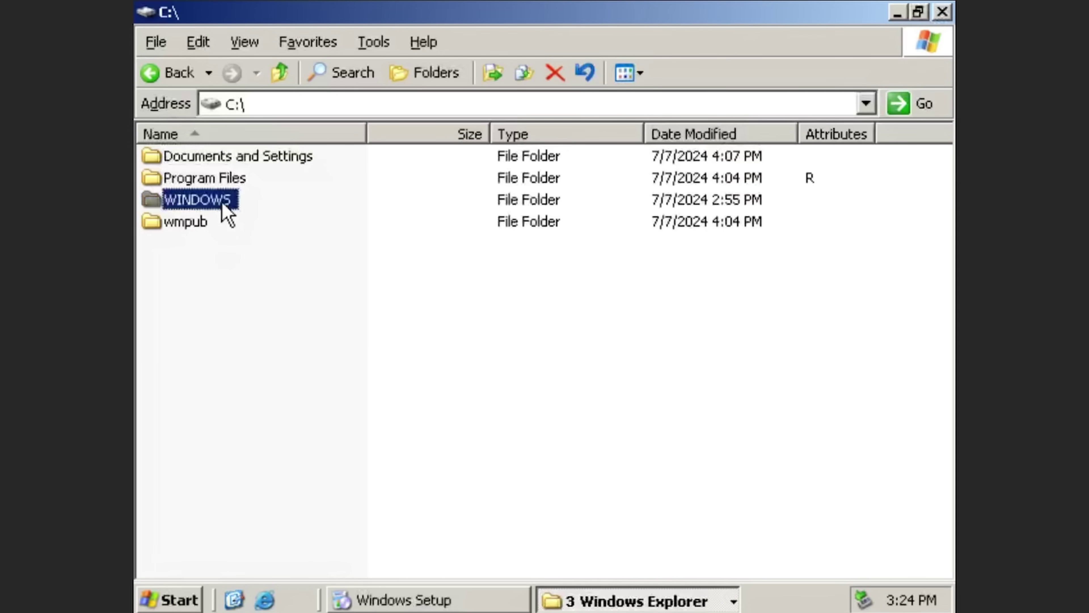
pyautogui.scroll(-12, 222, 211)
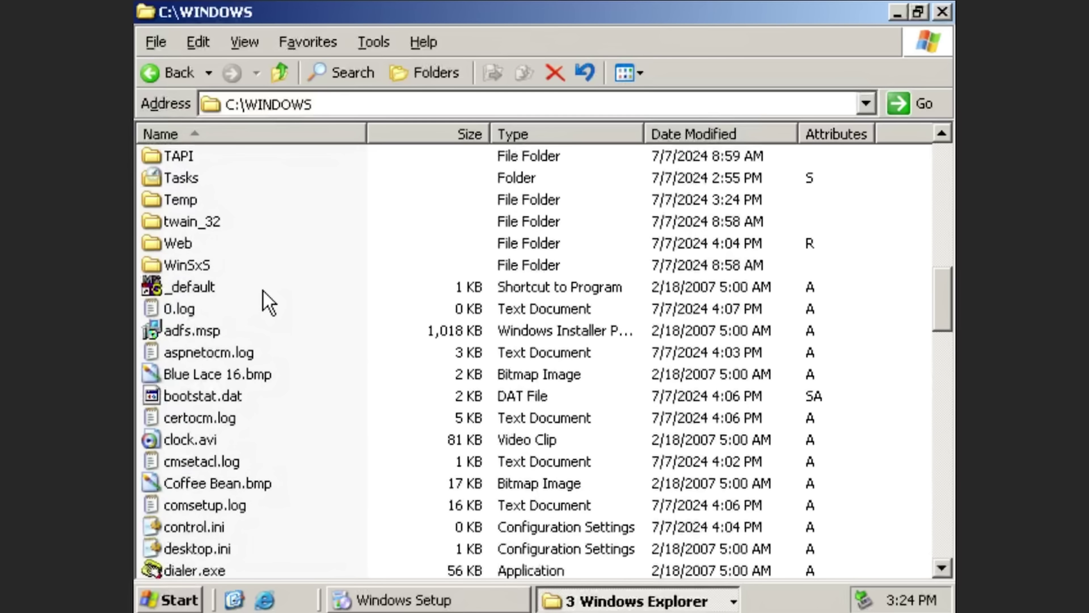
pyautogui.scroll(-2, 223, 397)
# Step: Open the system32 folder and sort its files by Date Modified
pyautogui.click(231, 395)
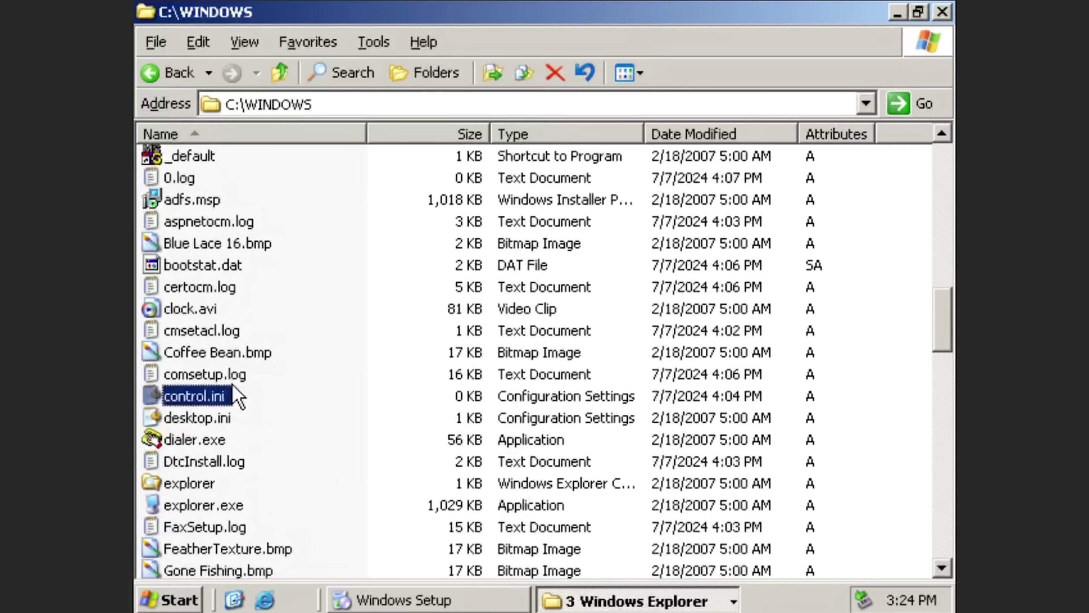
pyautogui.write('cocu')
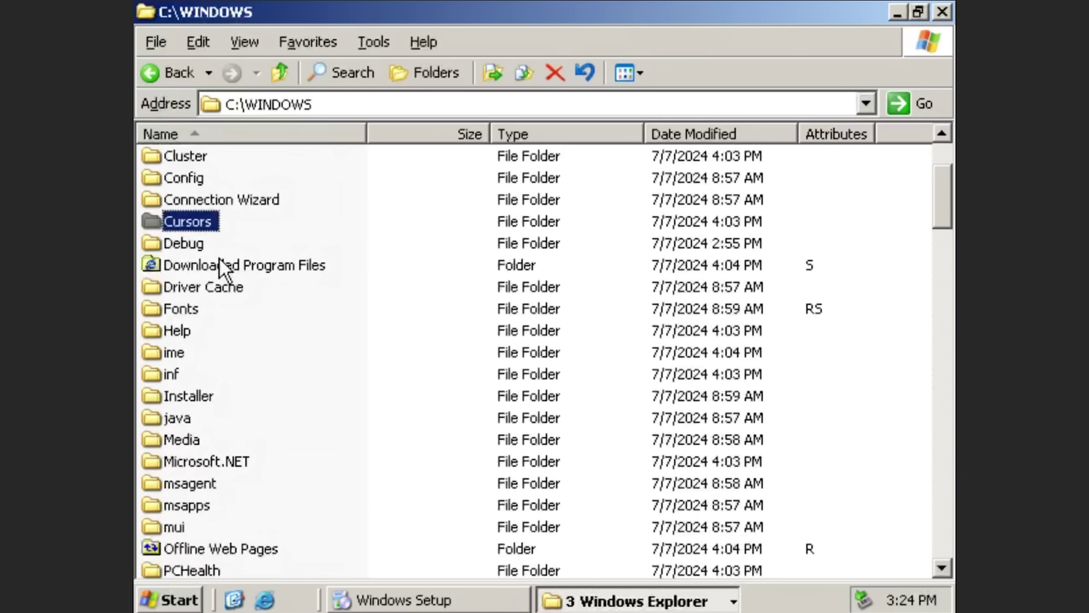
pyautogui.write('ce')
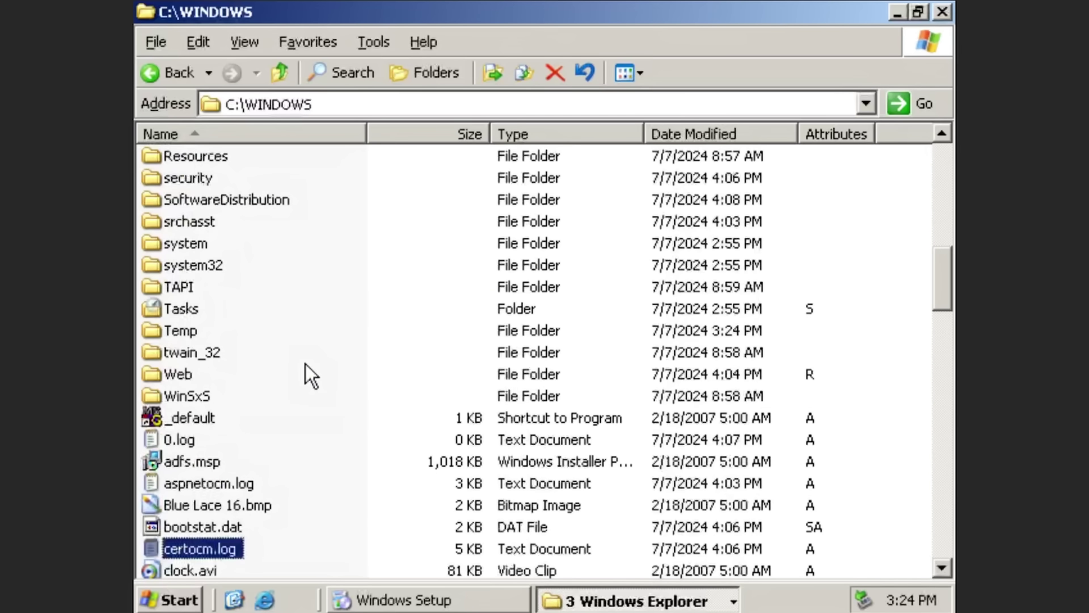
pyautogui.scroll(-1, 309, 372)
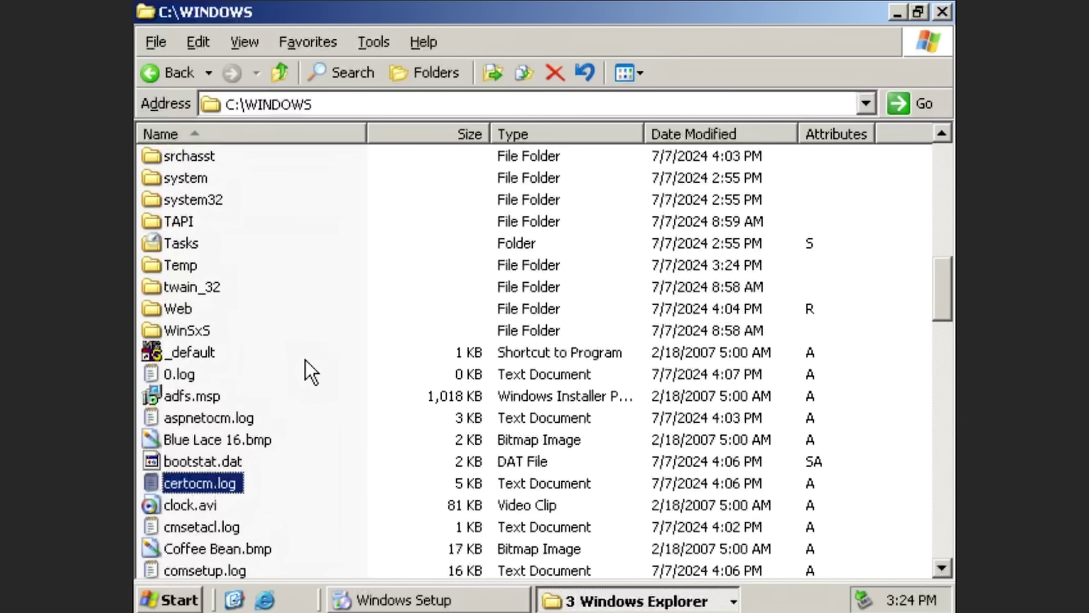
pyautogui.doubleClick(227, 201)
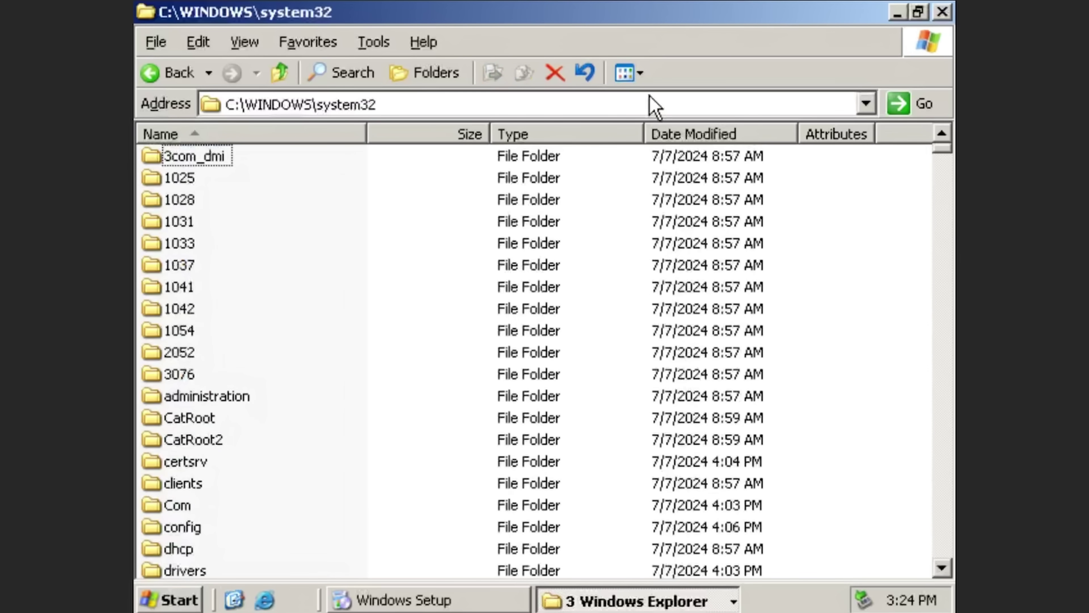
pyautogui.click(671, 134)
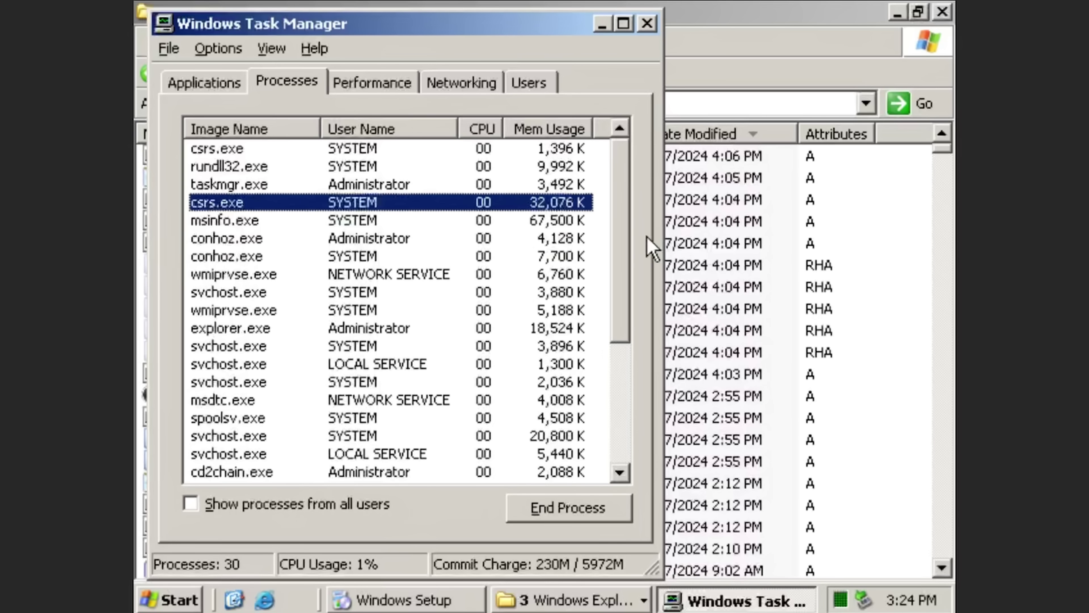
# Step: Bring the system32 window forward and minimize Task Manager
pyautogui.click(763, 218)
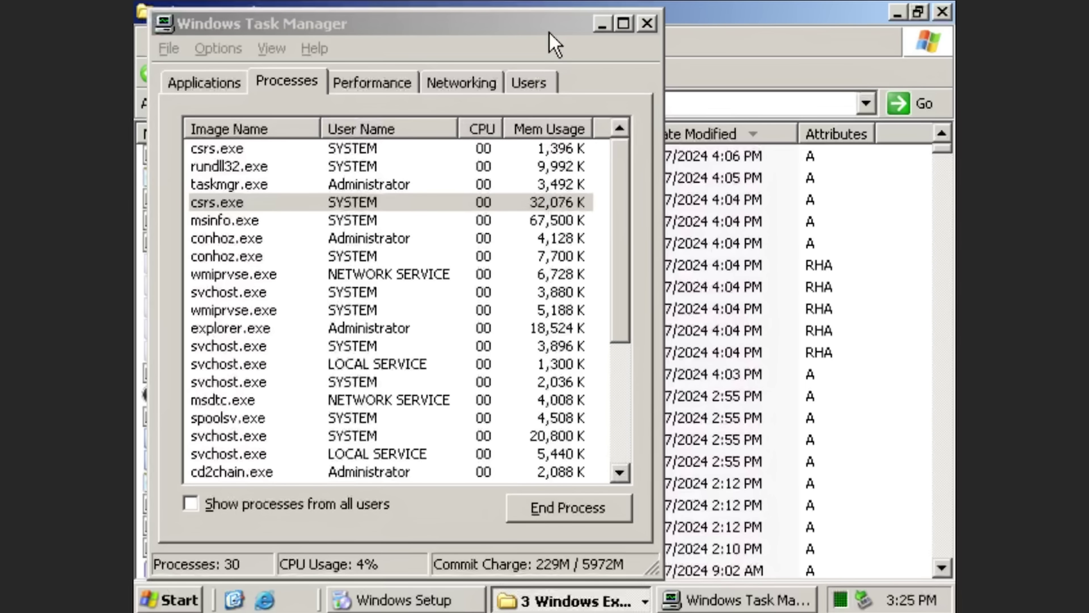
pyautogui.click(584, 26)
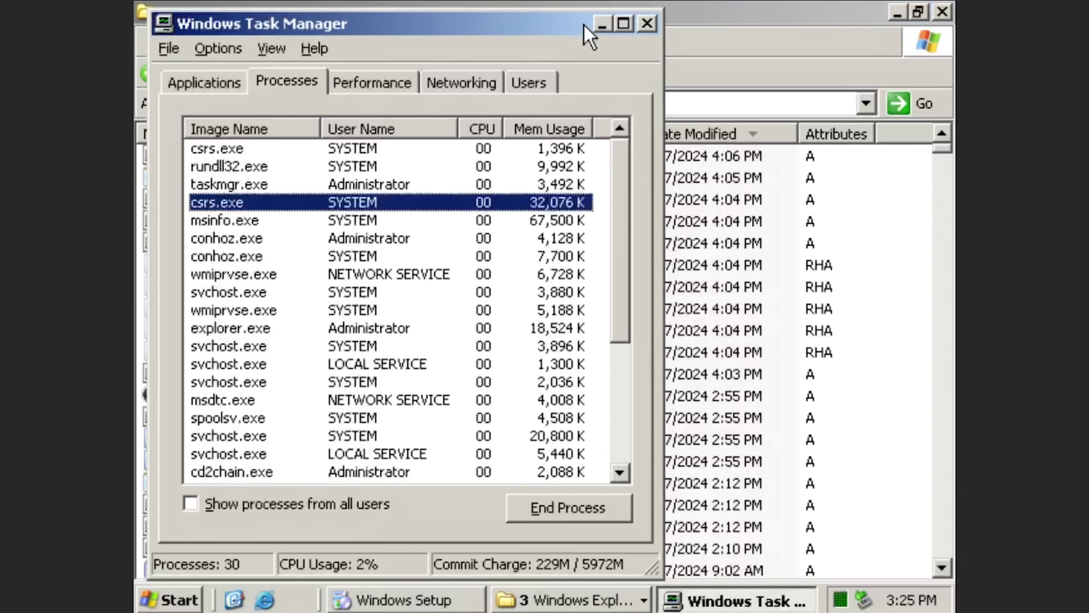
pyautogui.click(601, 24)
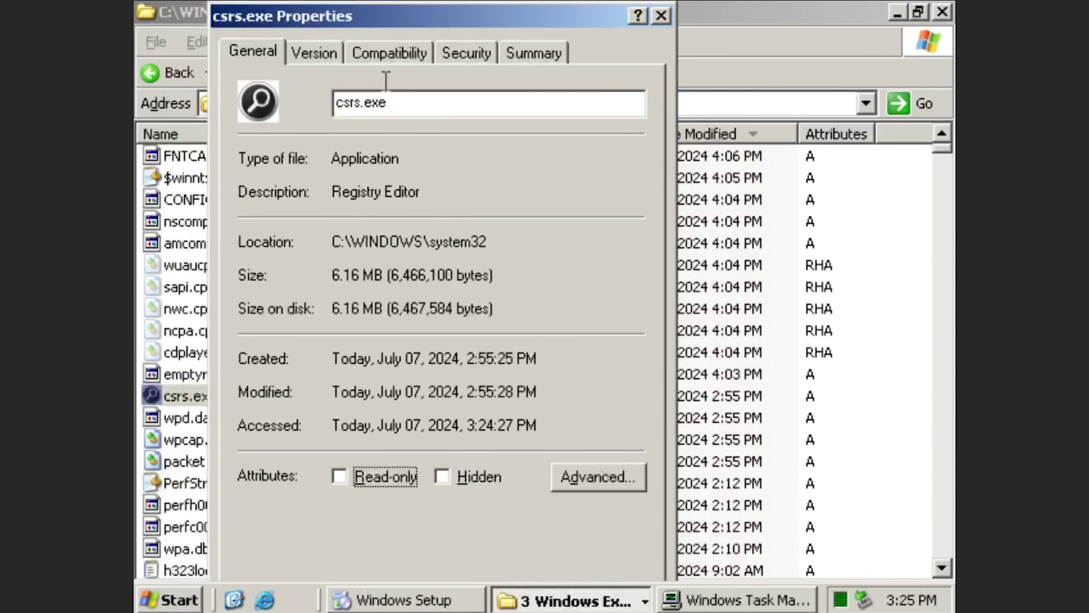
# Step: Review csrs.exe's Compatibility, Version and Summary properties, then close the dialog
pyautogui.click(428, 56)
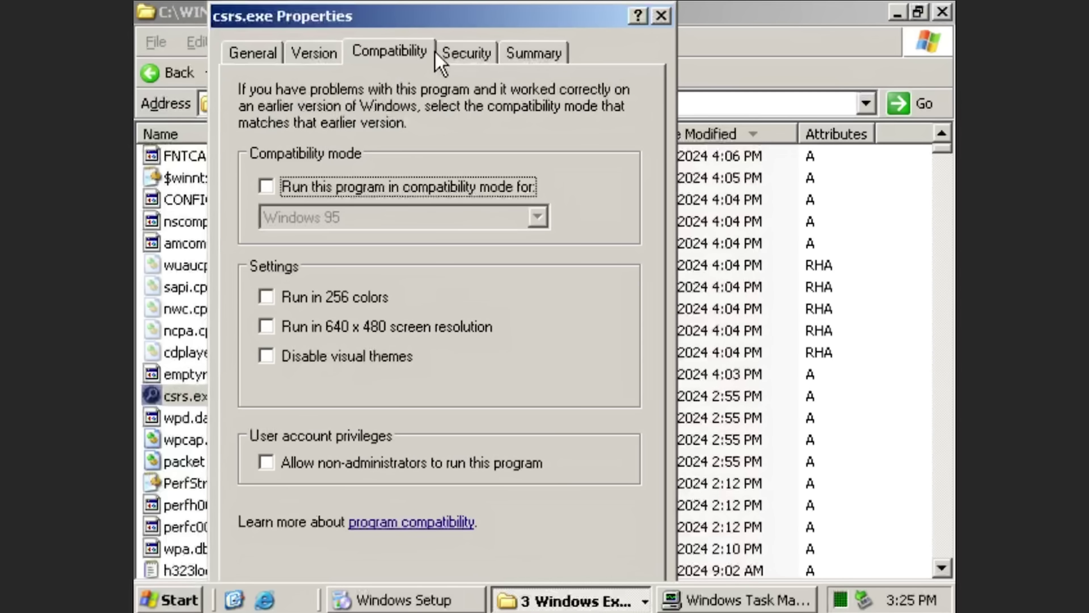
pyautogui.click(341, 56)
pyautogui.click(498, 55)
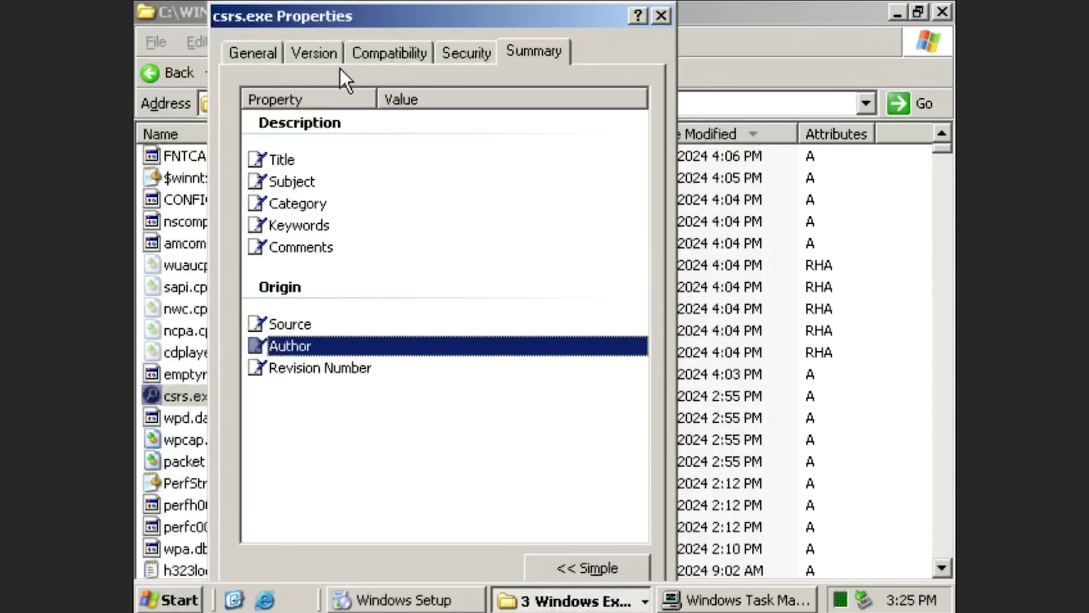
pyautogui.press('Escape')
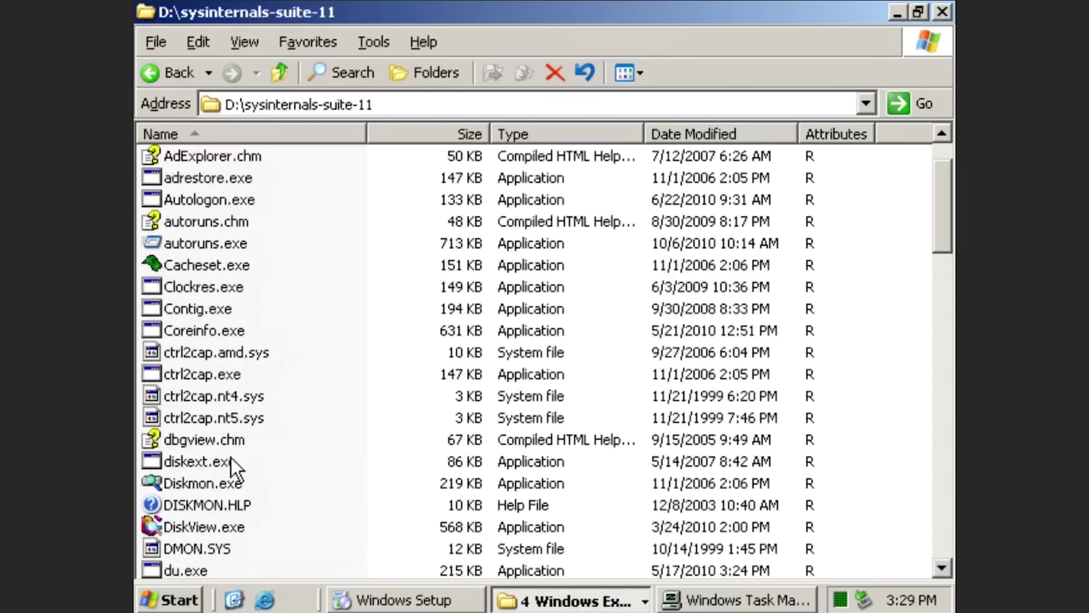
# Step: Scroll the D:\sysinternals-suite-11 file list down to the p files to locate procexp.exe
pyautogui.scroll(-1, 235, 468)
pyautogui.scroll(-1, 235, 468)
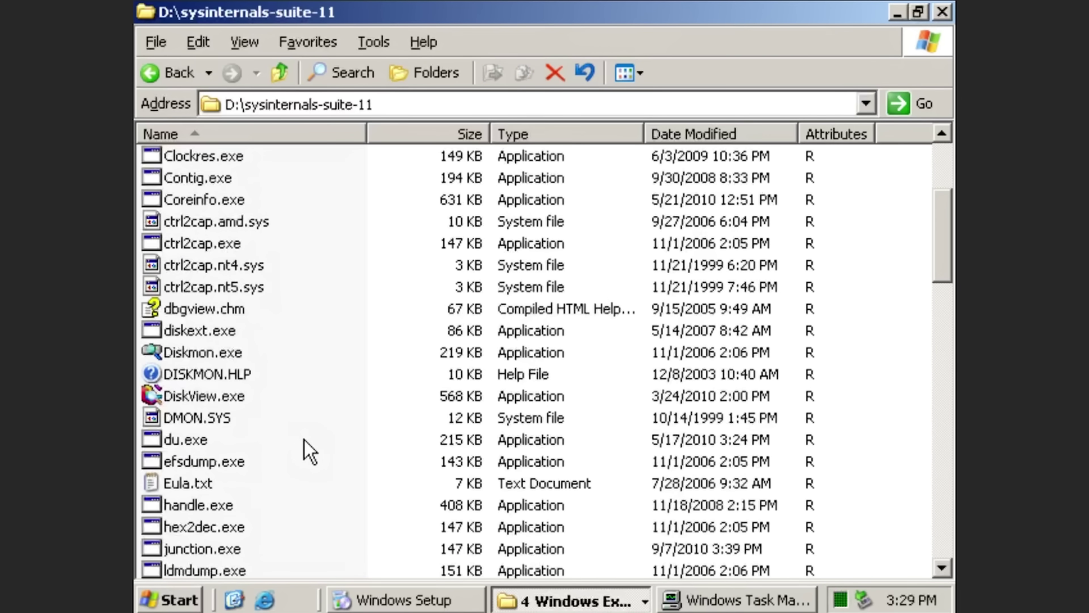
pyautogui.press('p')
pyautogui.scroll(-1, 255, 520)
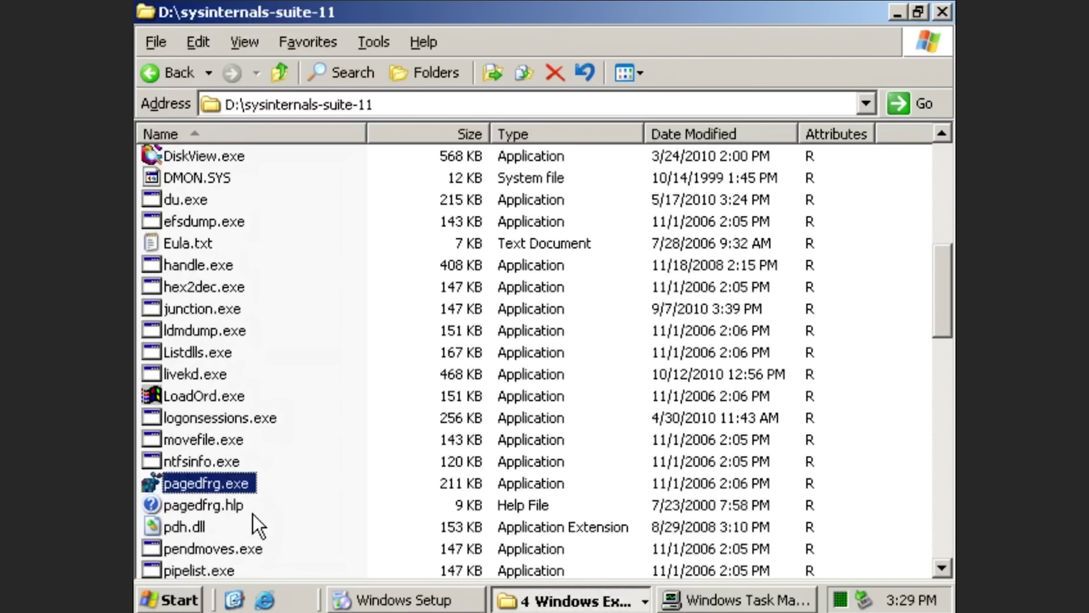
pyautogui.scroll(-2, 252, 522)
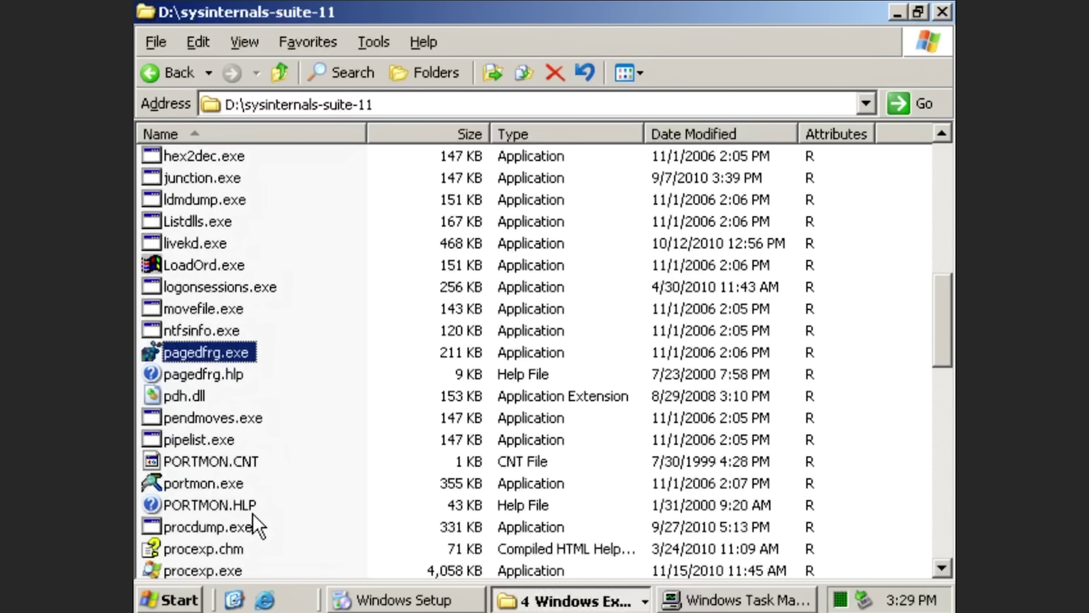
# Step: Launch procexp.exe, accept the license agreement and maximize Process Explorer
pyautogui.doubleClick(231, 570)
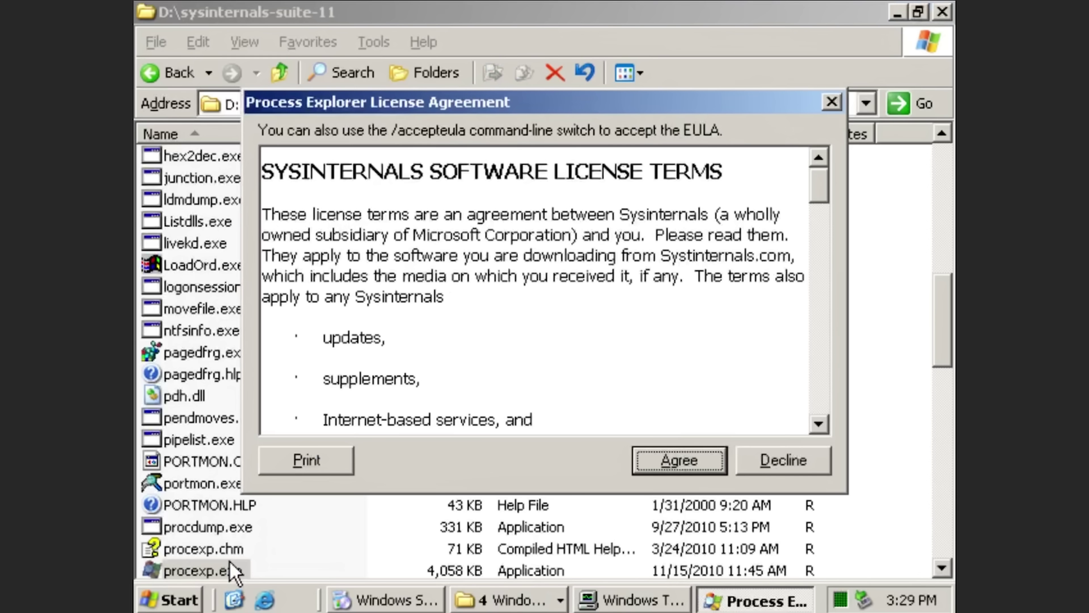
pyautogui.click(671, 465)
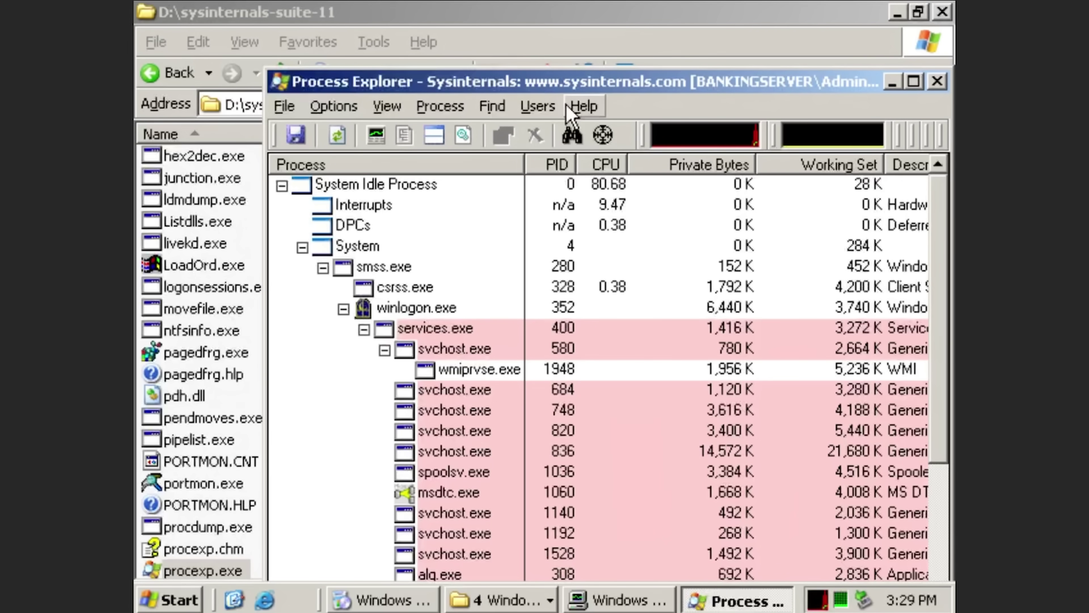
pyautogui.doubleClick(561, 83)
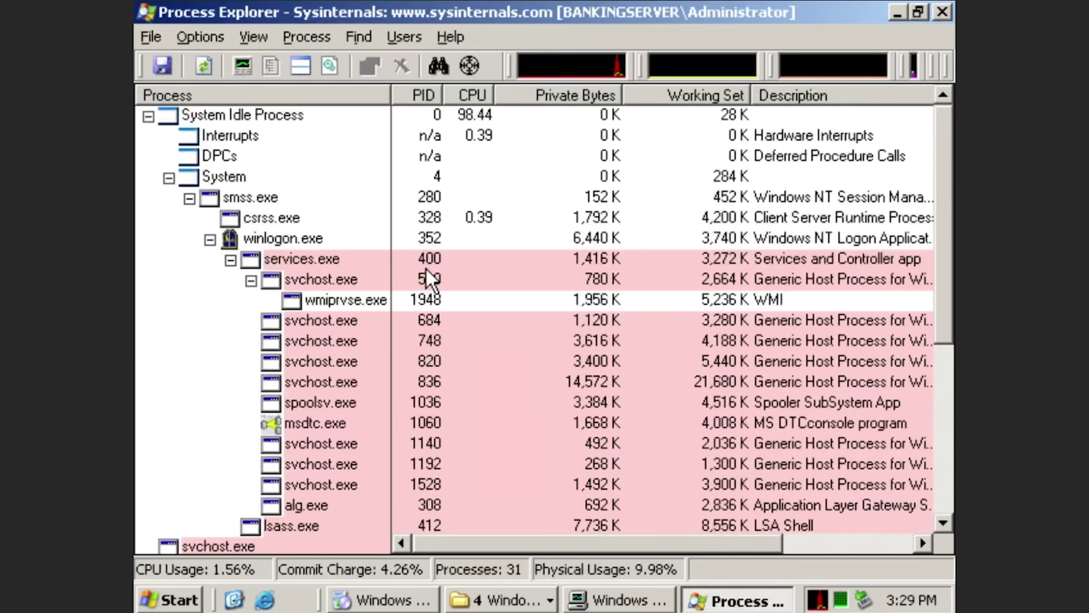
pyautogui.scroll(-2, 429, 292)
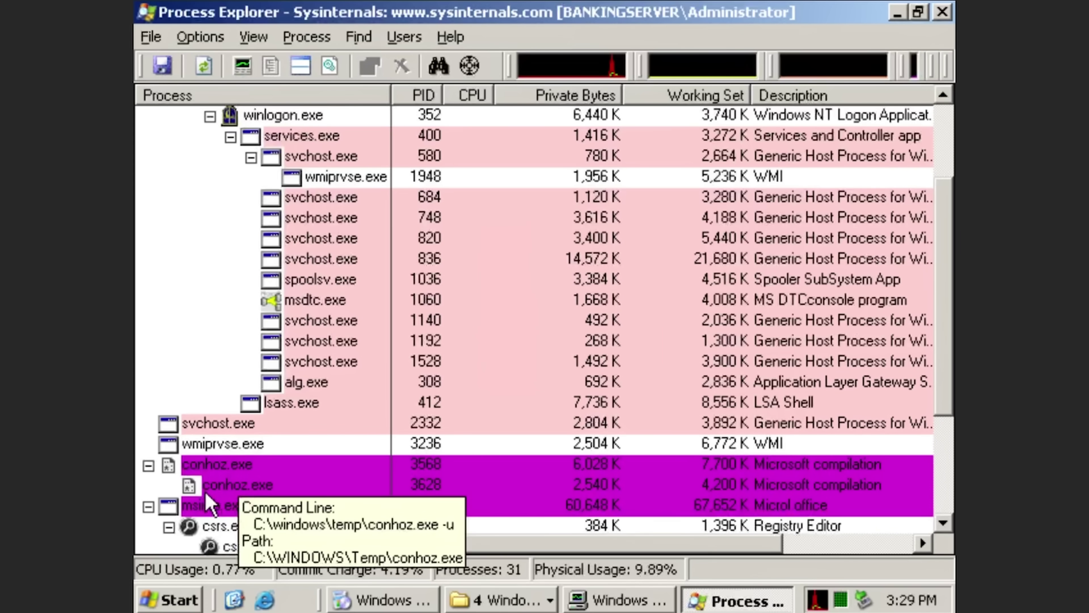
# Step: Select conhoz.exe PIDs 3628 and 3568, and view csrs.exe (PID 4432) properties and connections
pyautogui.click(238, 487)
pyautogui.press('Up')
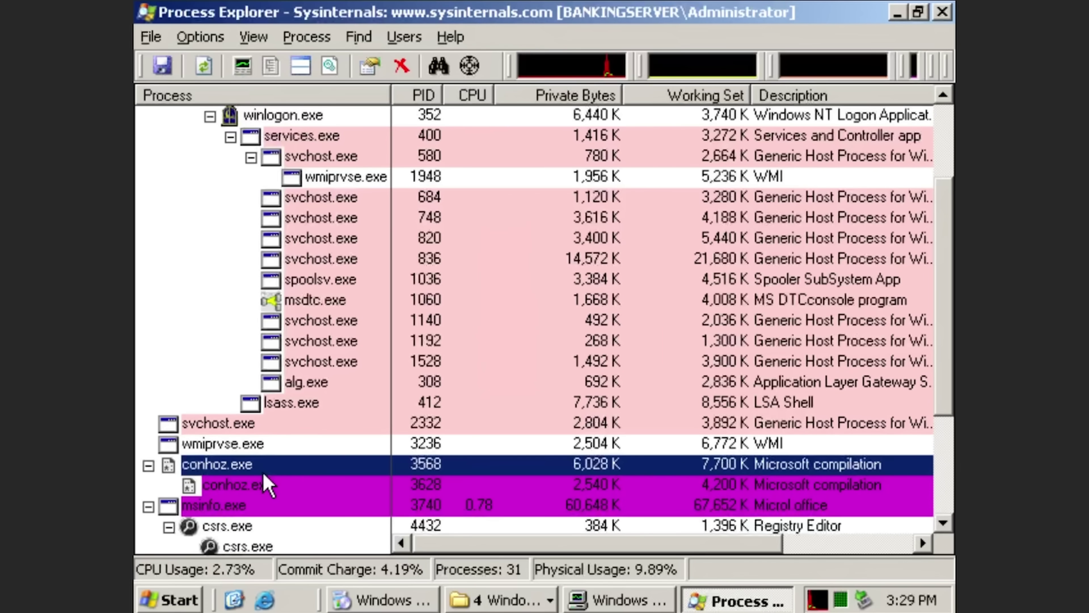
pyautogui.scroll(-2, 232, 483)
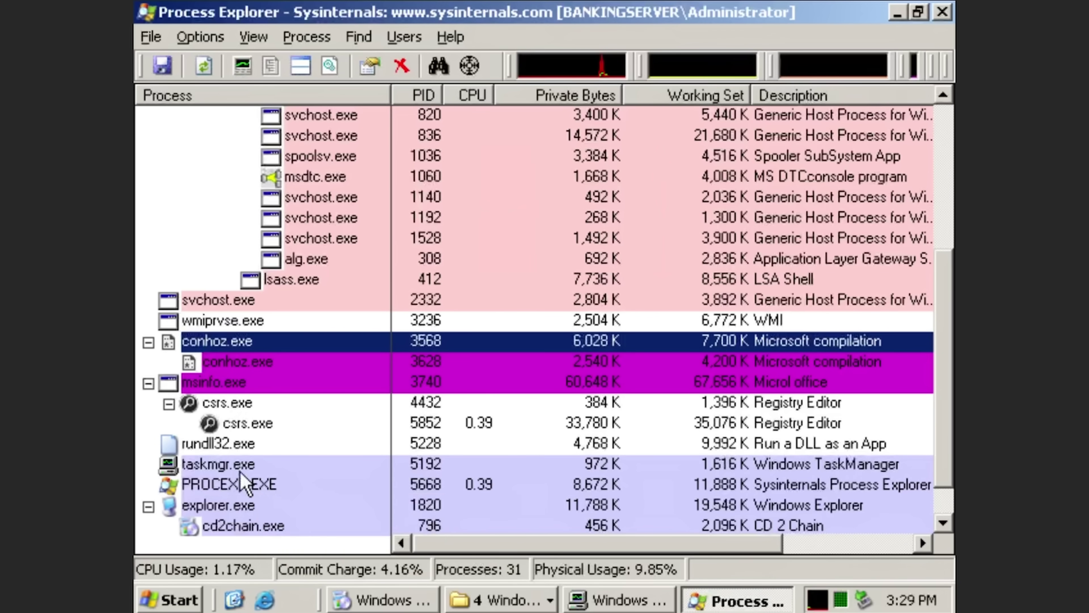
pyautogui.click(260, 407)
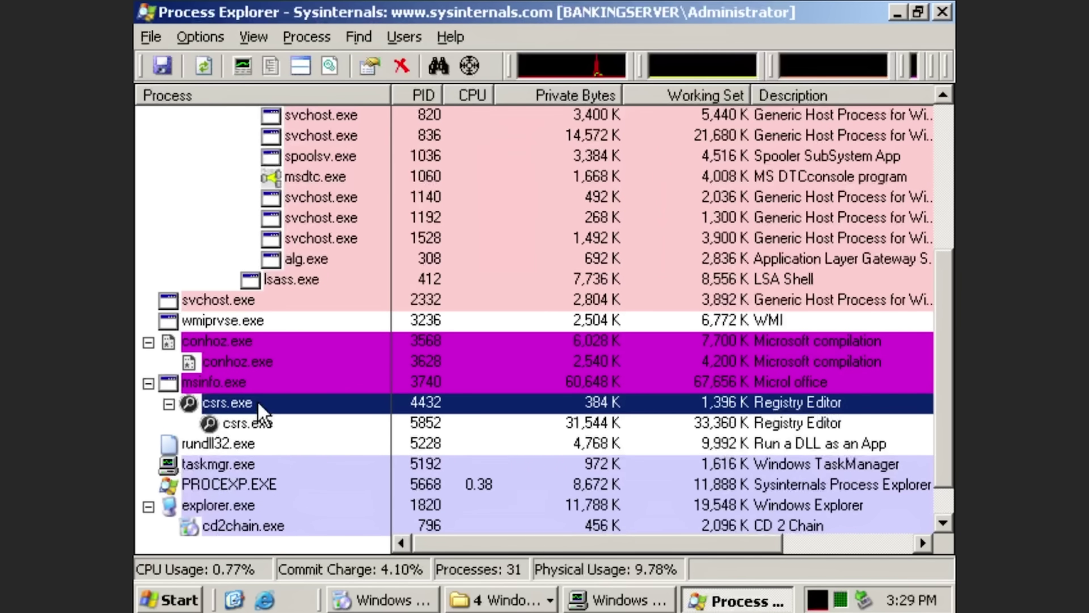
pyautogui.doubleClick(259, 407)
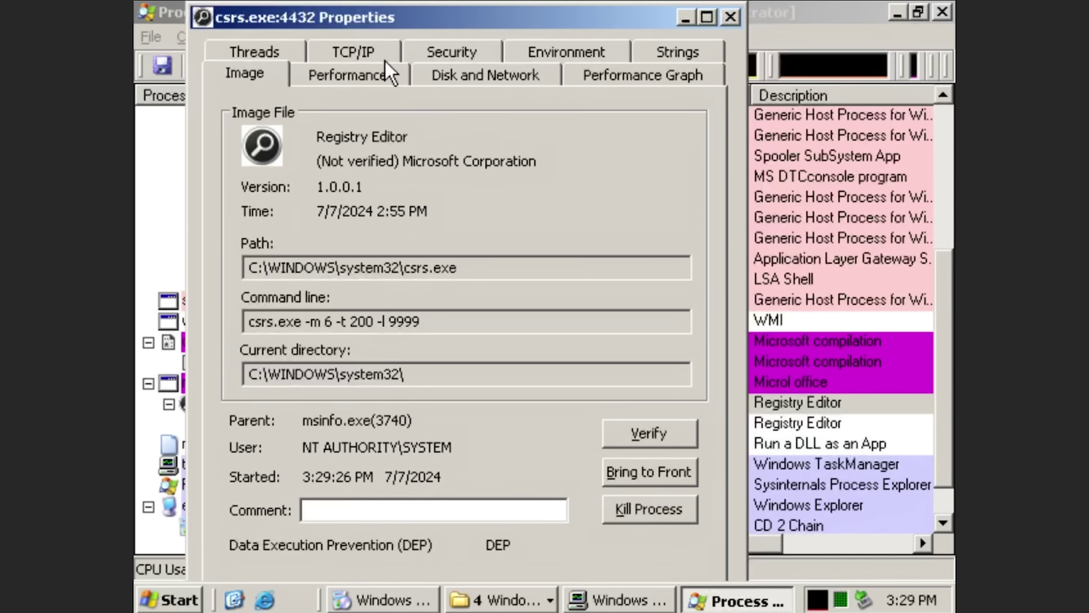
pyautogui.click(389, 72)
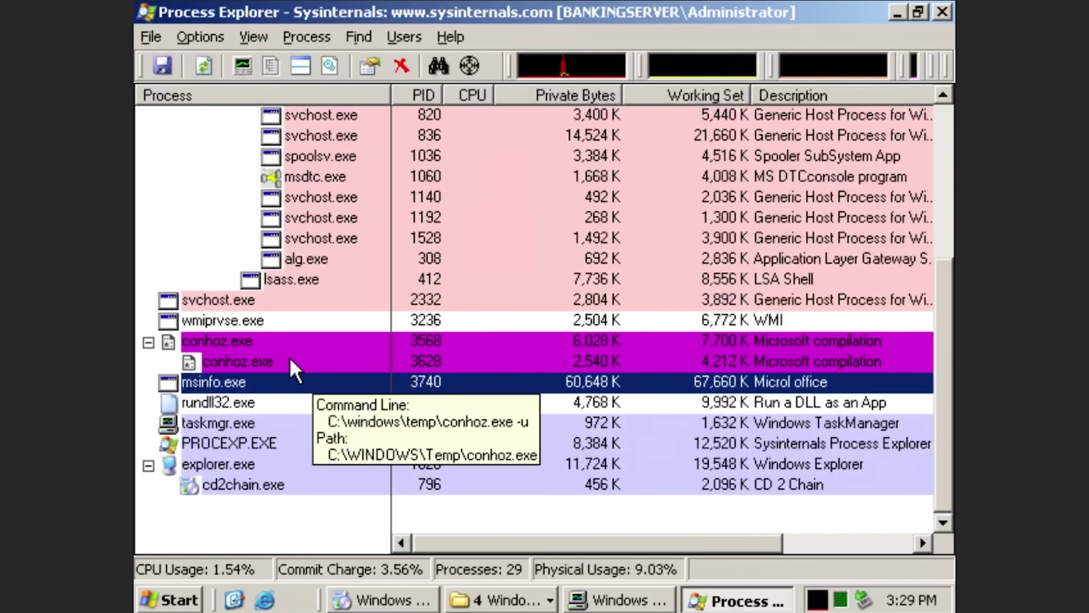
pyautogui.click(294, 369)
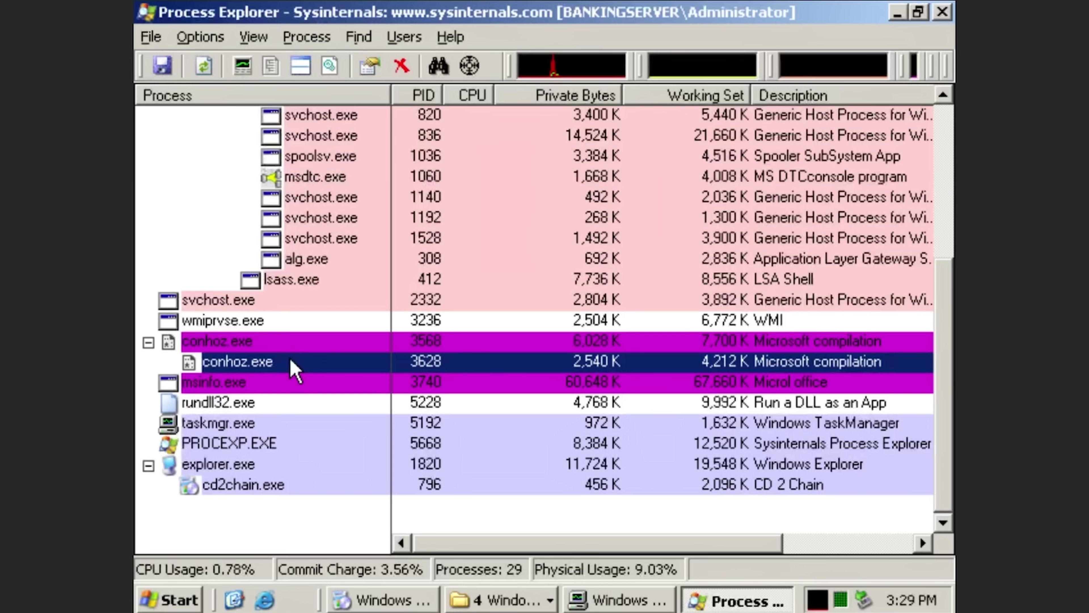
pyautogui.click(295, 344)
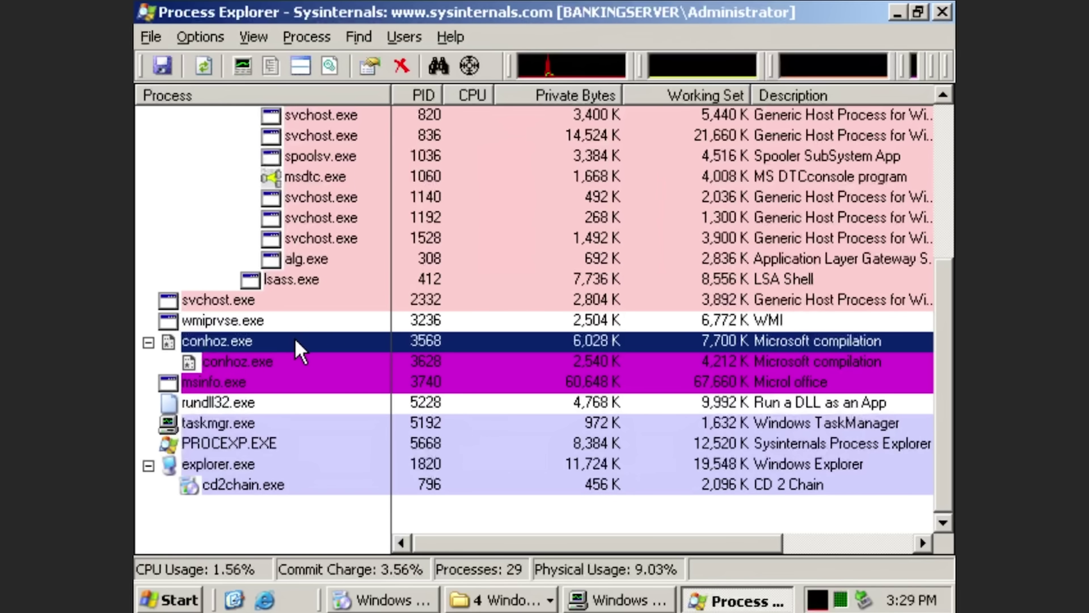
# Step: Review conhoz.exe (PID 3568) Image, Performance, Disk and Network, and Strings tabs, then close it
pyautogui.moveTo(295, 362)
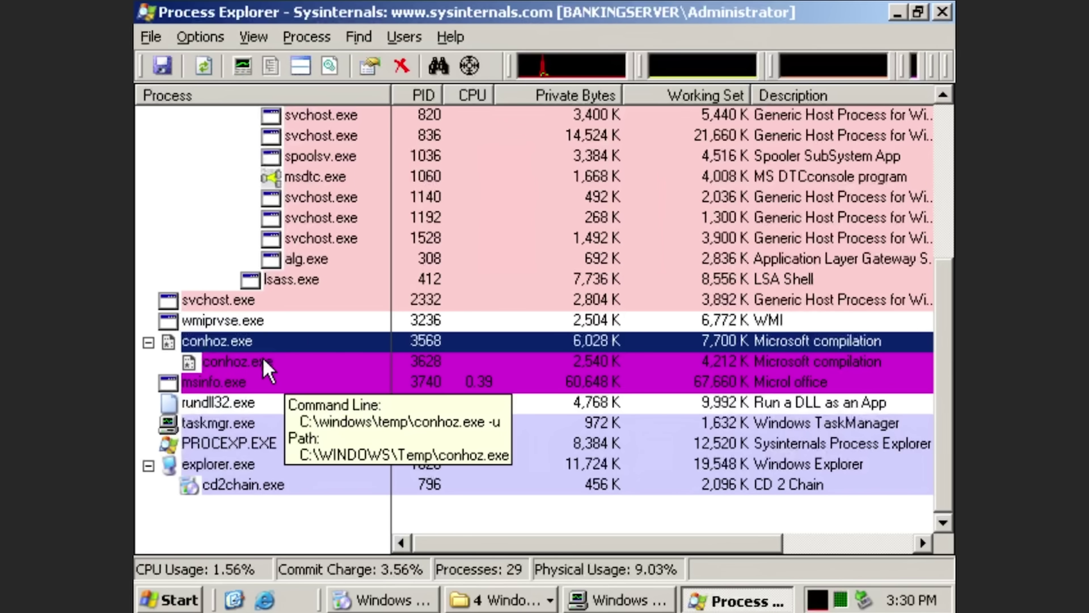
pyautogui.press('Return')
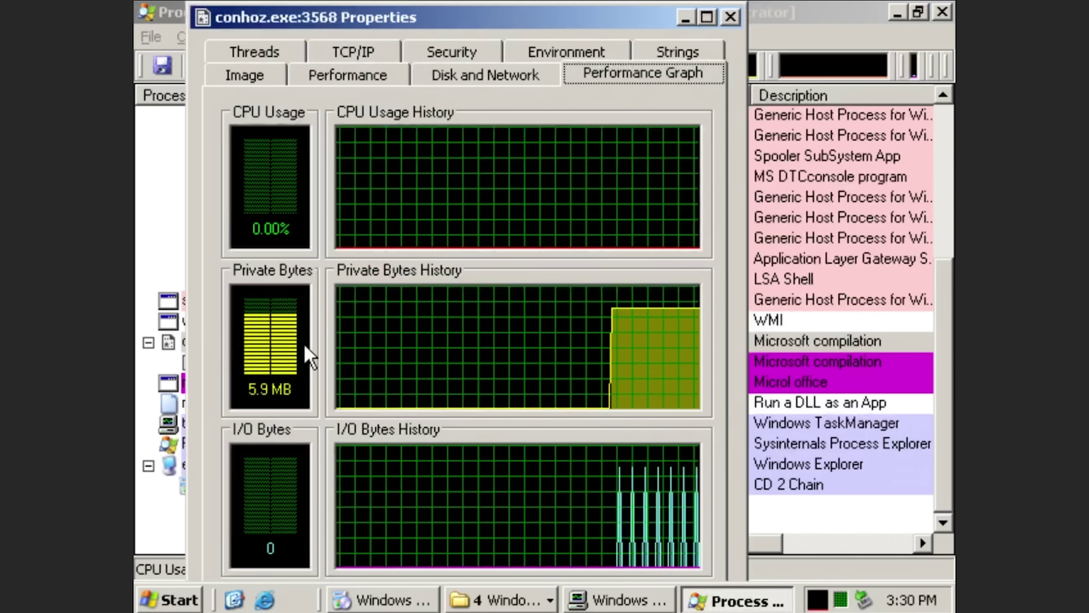
pyautogui.click(246, 72)
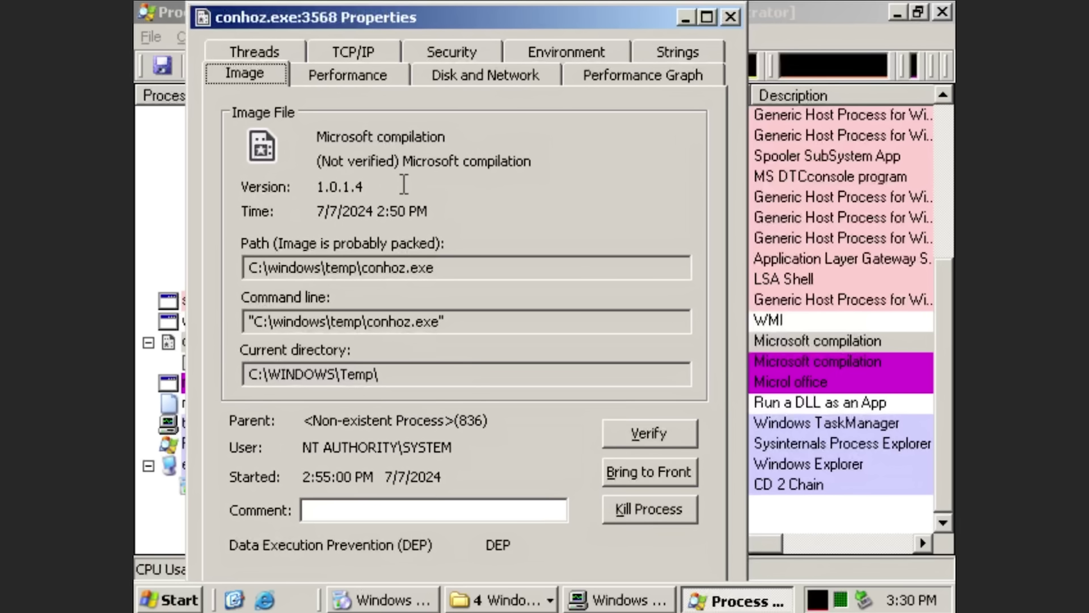
pyautogui.click(339, 76)
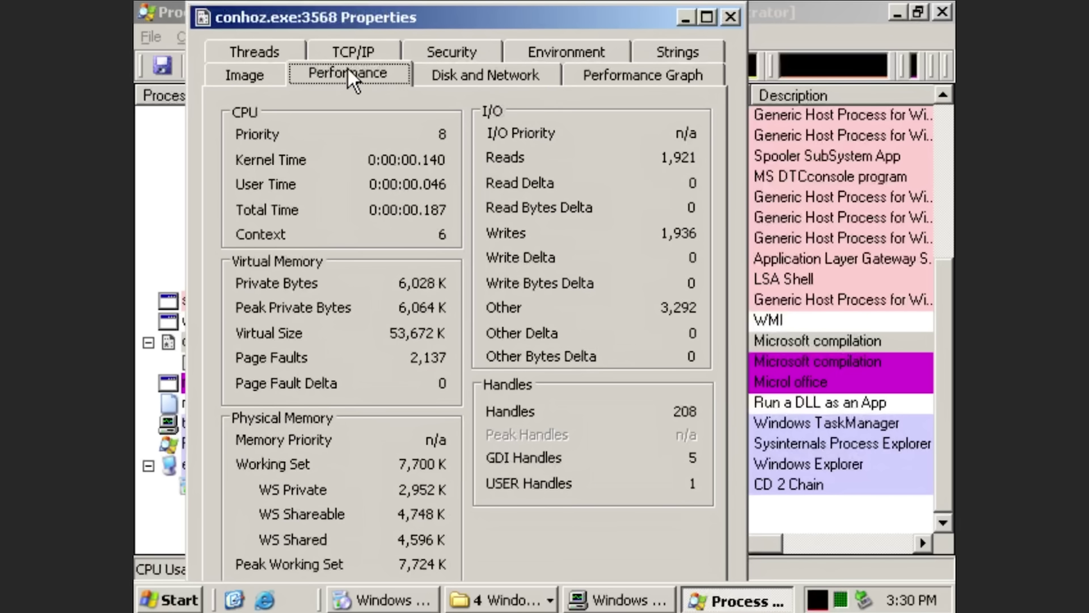
pyautogui.click(454, 73)
pyautogui.click(677, 52)
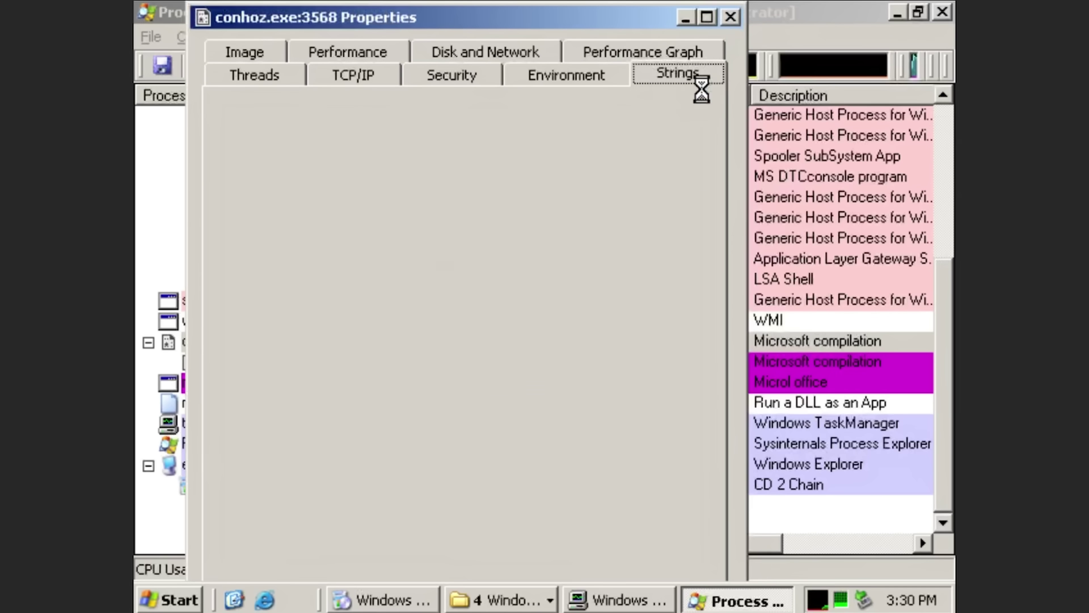
pyautogui.press('Escape')
# Step: Open msinfo.exe (PID 3740) properties to see its image path and '-s -syn 666' command line
pyautogui.click(725, 386)
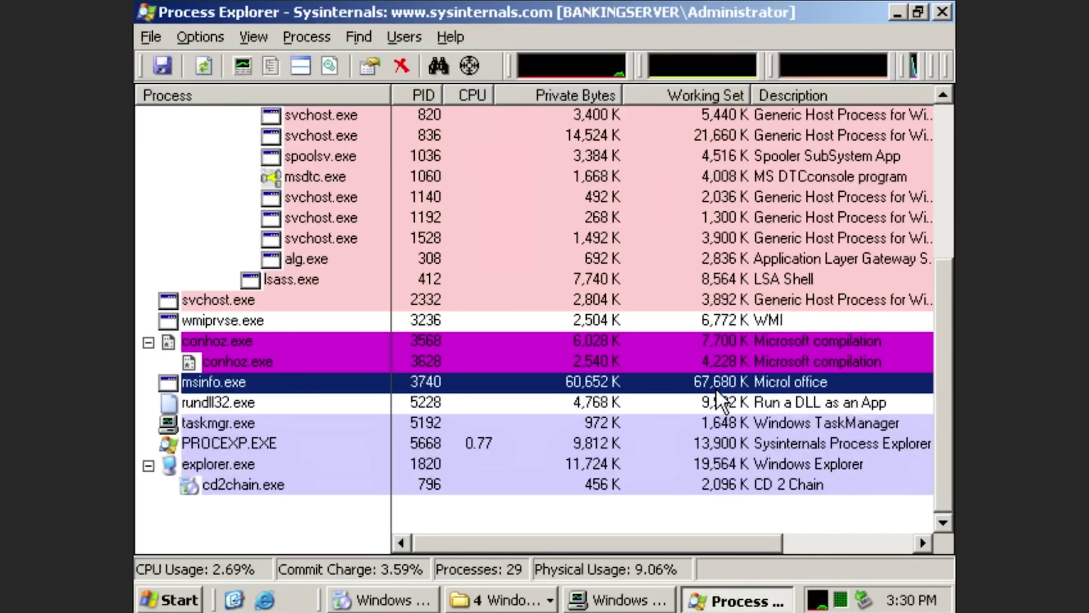
pyautogui.rightClick(744, 387)
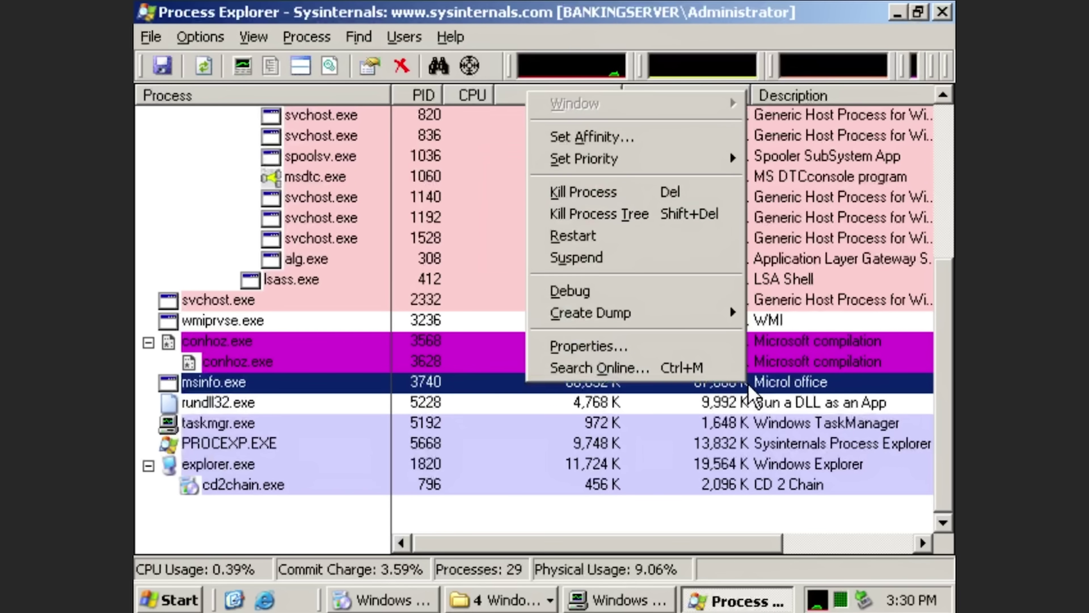
pyautogui.click(425, 383)
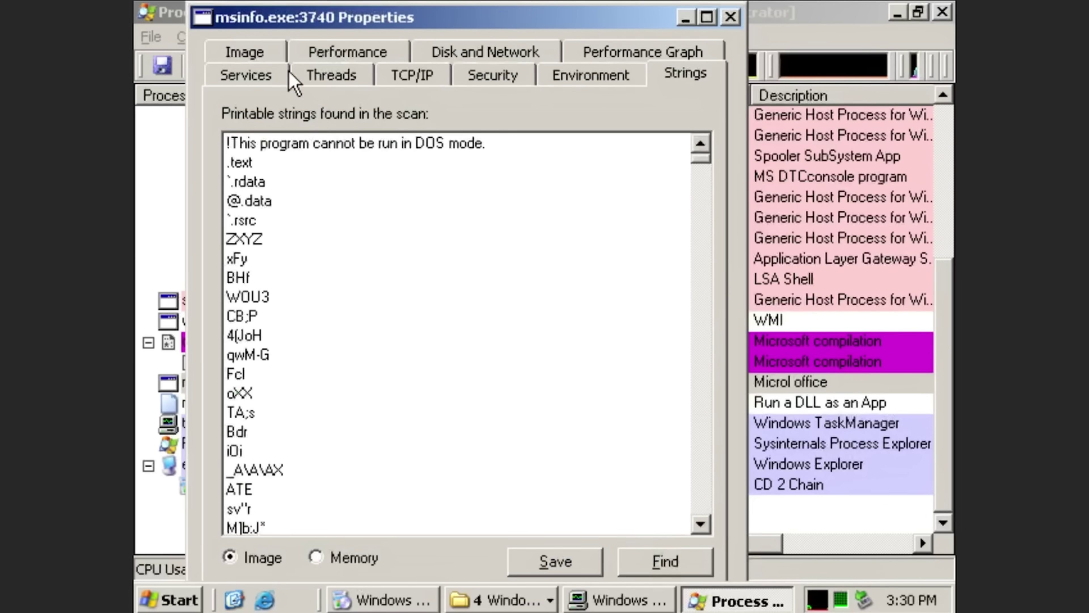
pyautogui.click(283, 73)
pyautogui.click(269, 55)
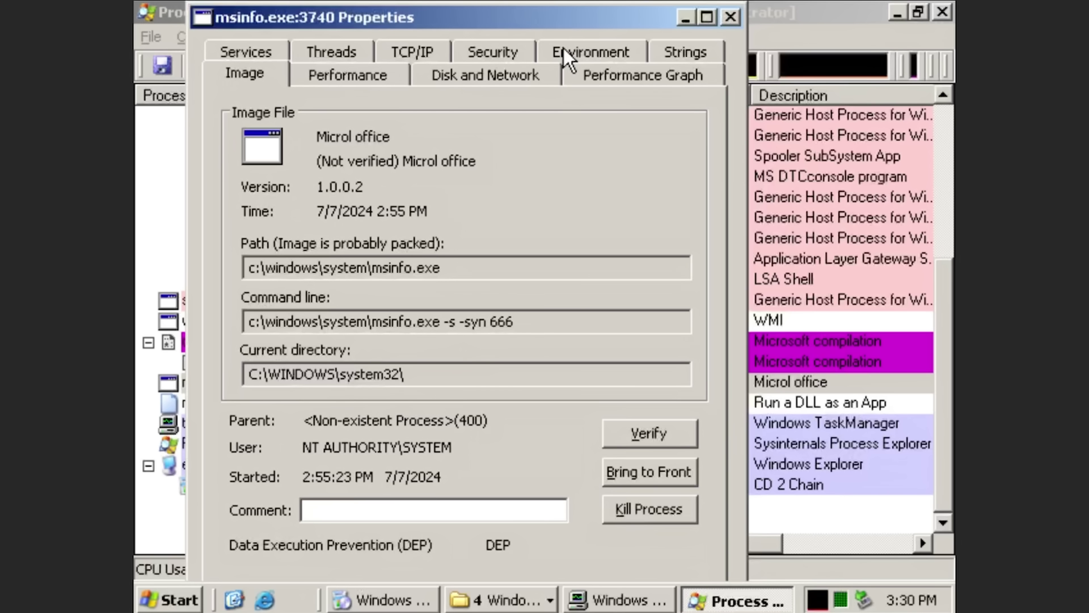
pyautogui.moveTo(566, 24); pyautogui.dragTo(596, 102)
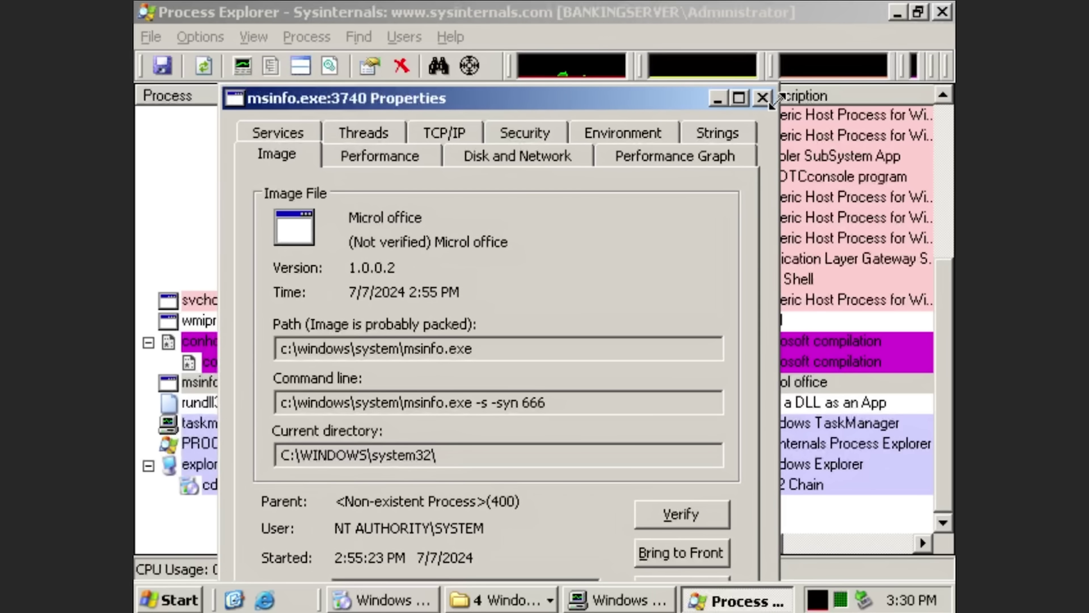
# Step: Close the properties and inspect msinfo.exe's csrs.exe children, PIDs 4416 and 4232, and their command lines
pyautogui.click(763, 97)
pyautogui.moveTo(263, 433)
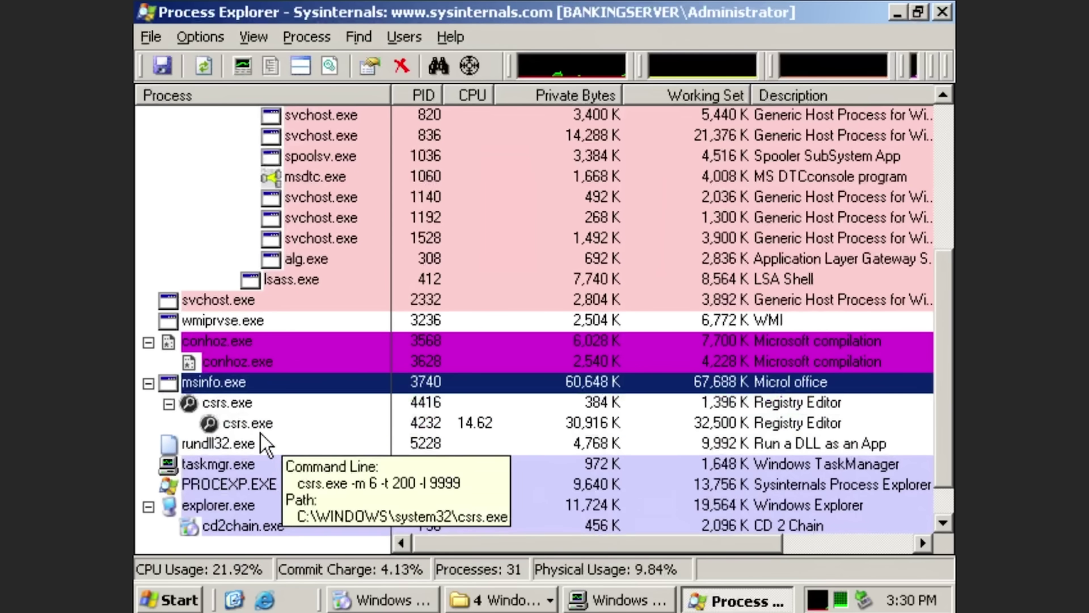
pyautogui.click(205, 404)
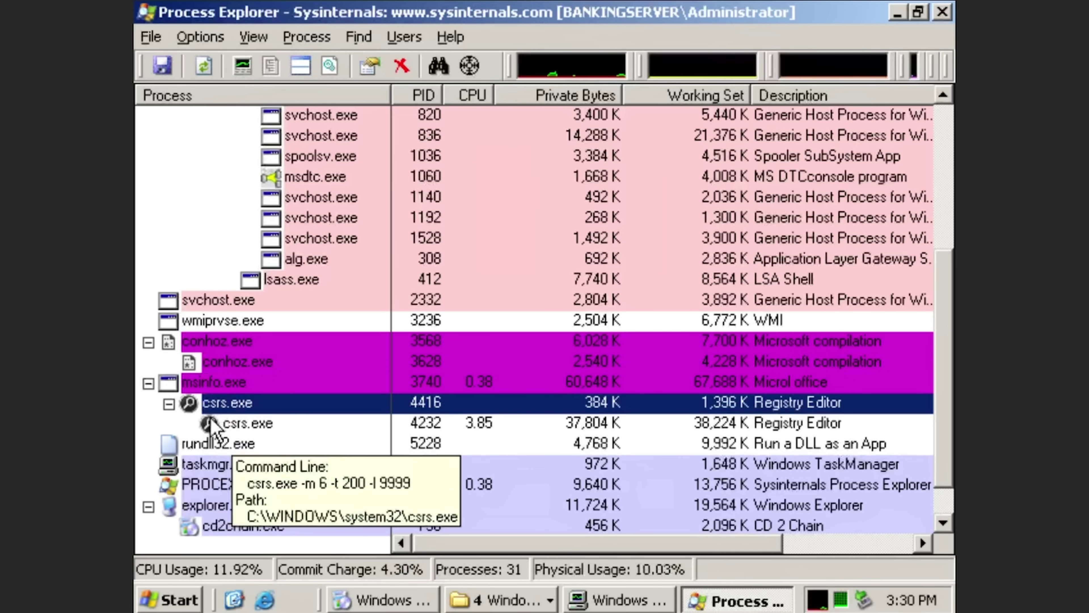
pyautogui.click(235, 431)
pyautogui.scroll(-1, 240, 444)
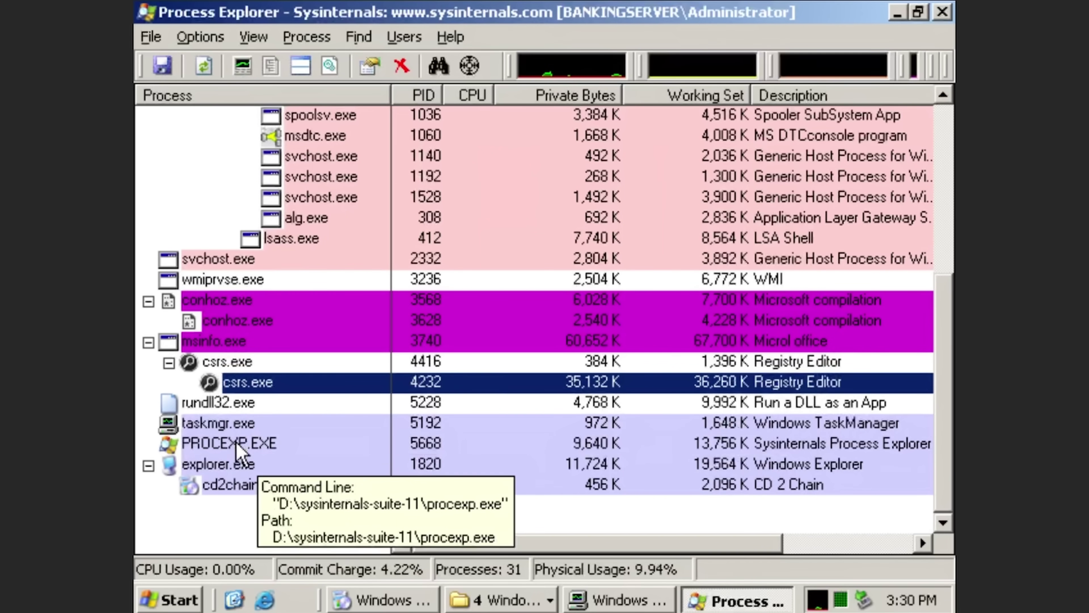
pyautogui.moveTo(243, 465)
pyautogui.moveTo(239, 484)
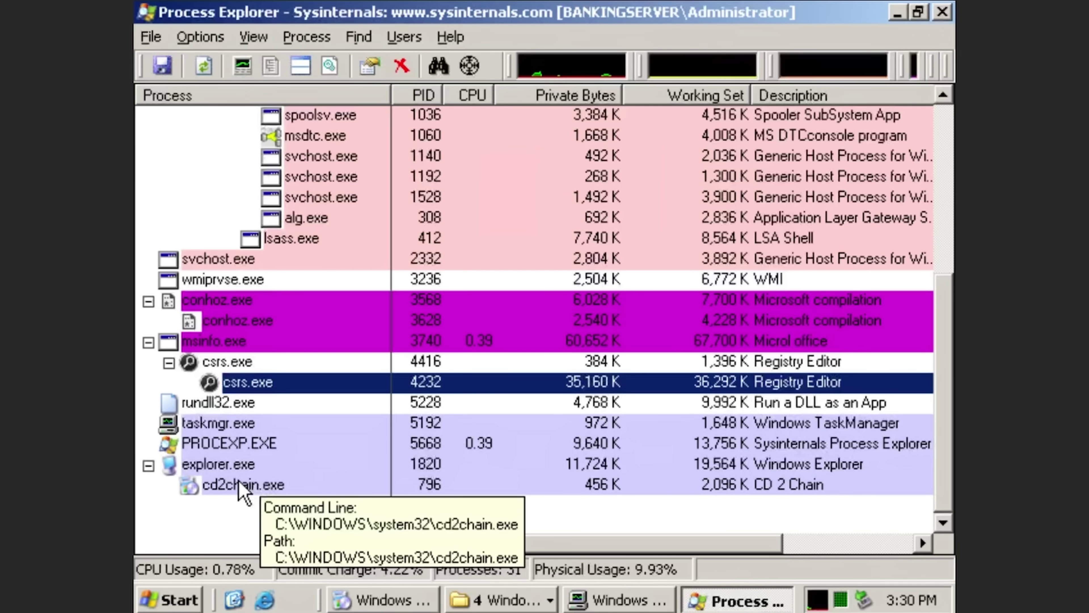
pyautogui.scroll(4, 240, 489)
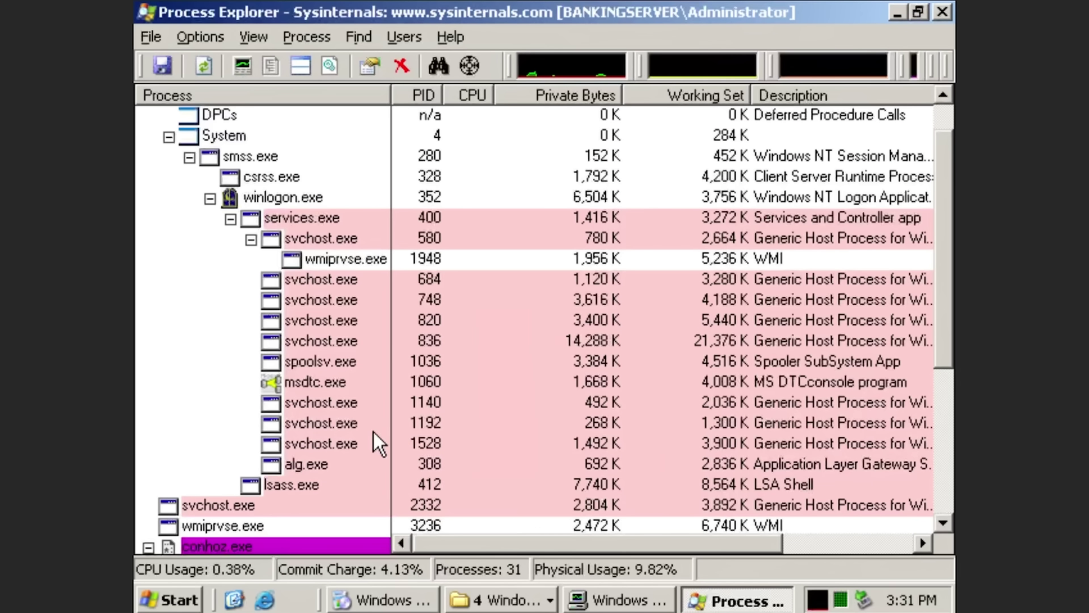
pyautogui.click(366, 382)
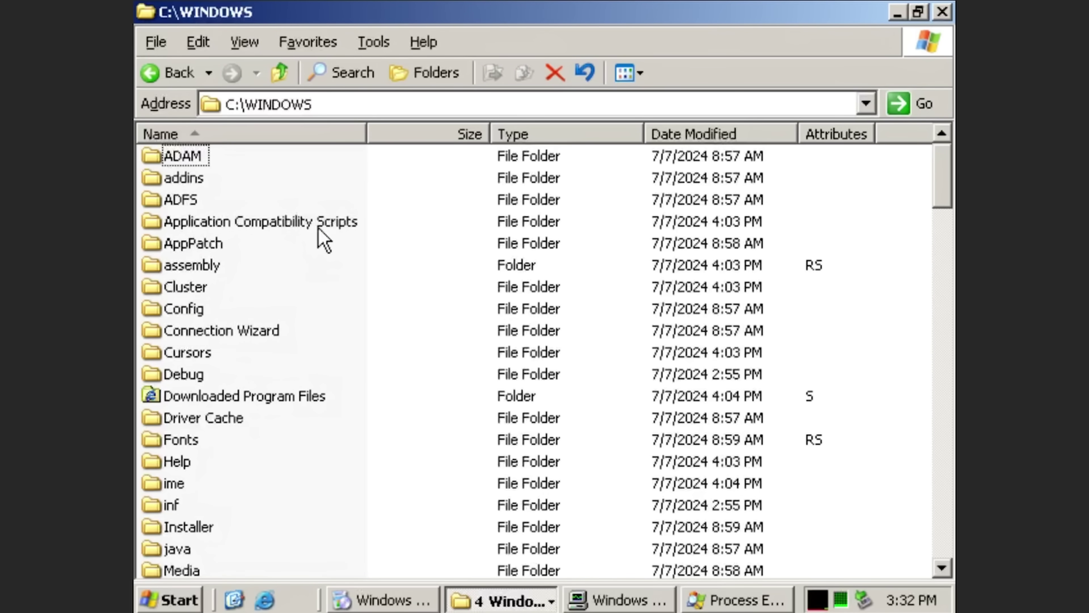
# Step: Open C:\WINDOWS\system and copy msinfo.exe
pyautogui.press('s')
pyautogui.scroll(-2, 220, 425)
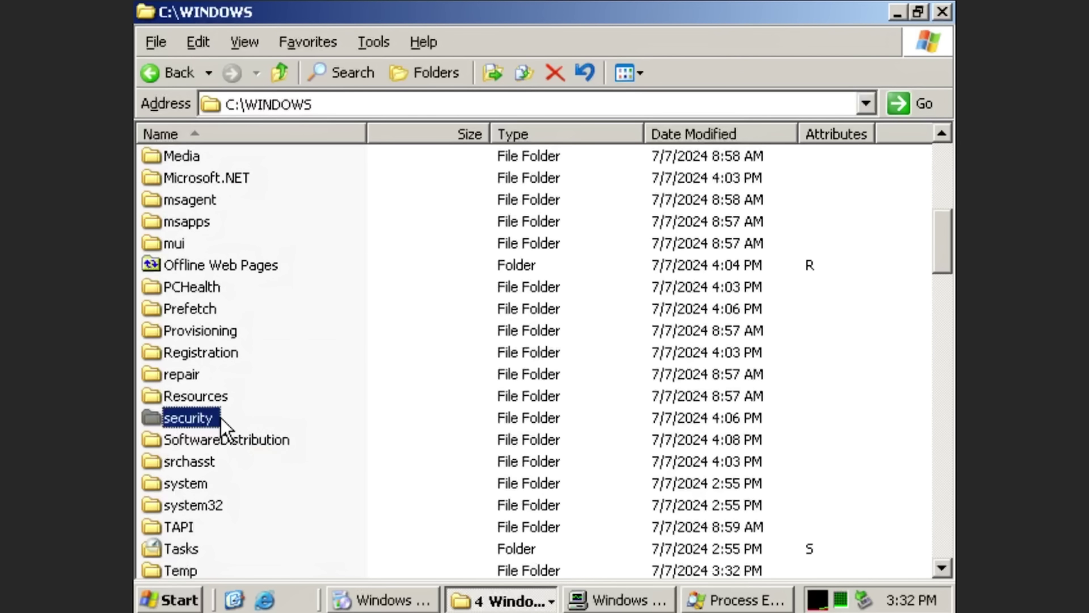
pyautogui.doubleClick(202, 484)
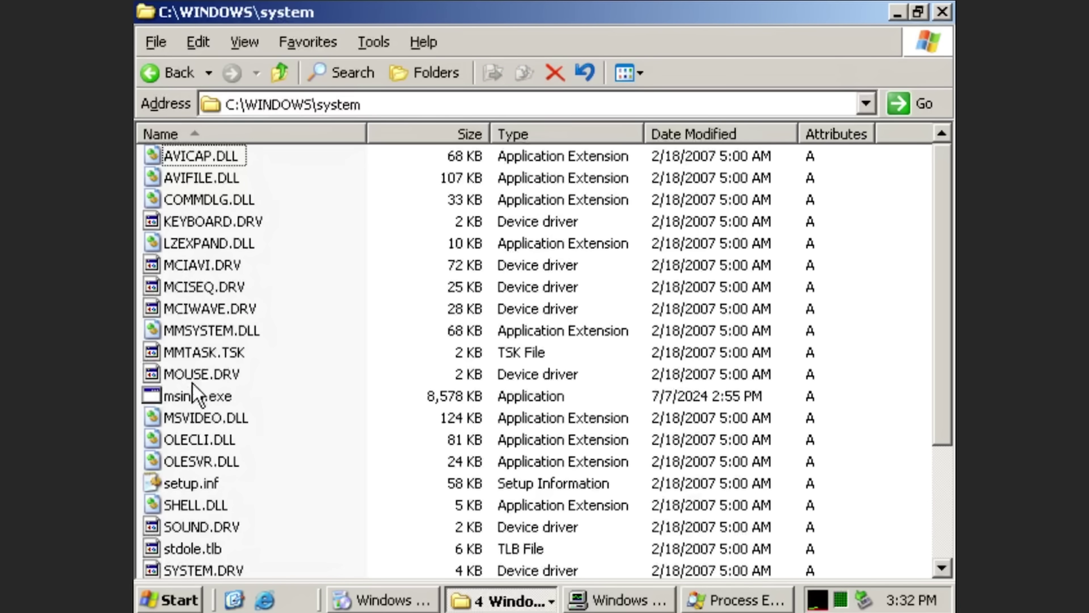
pyautogui.click(193, 380)
pyautogui.rightClick(235, 400)
pyautogui.click(281, 273)
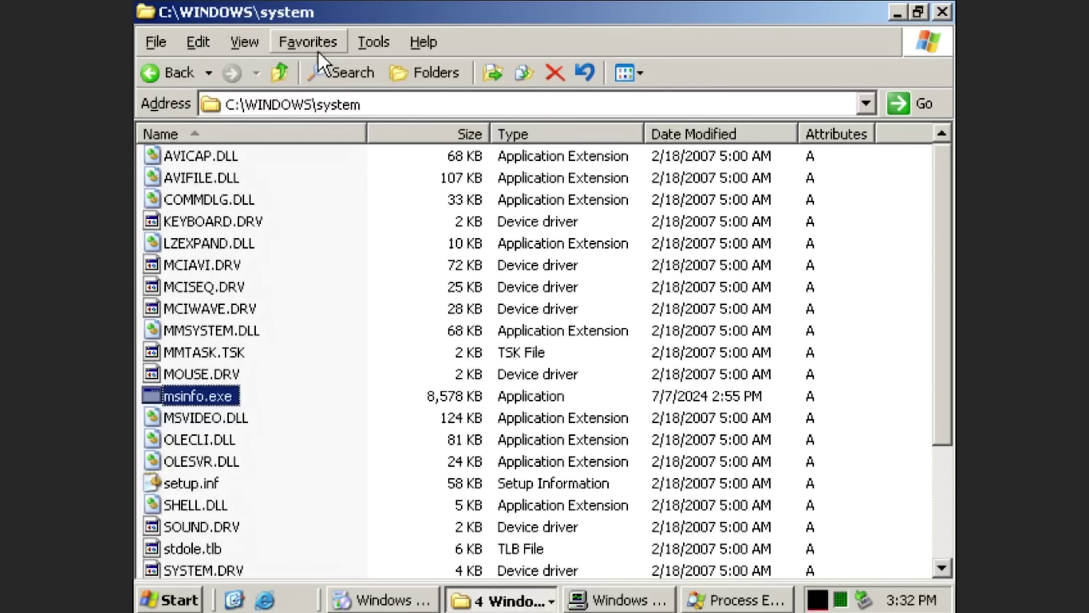
# Step: Paste msinfo.exe into the root of drive C:\
pyautogui.click(281, 71)
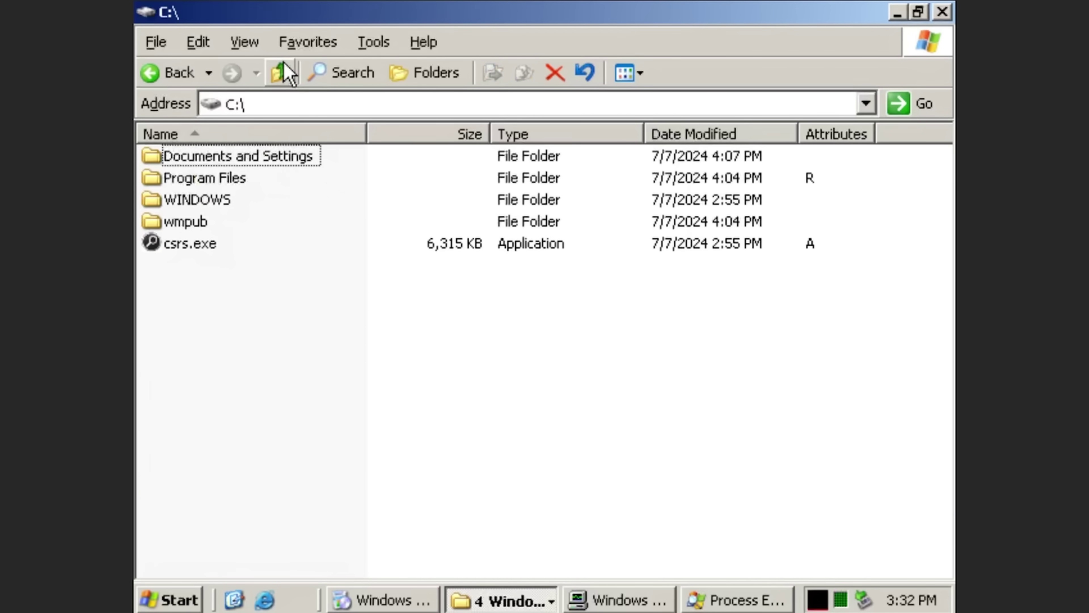
pyautogui.rightClick(220, 425)
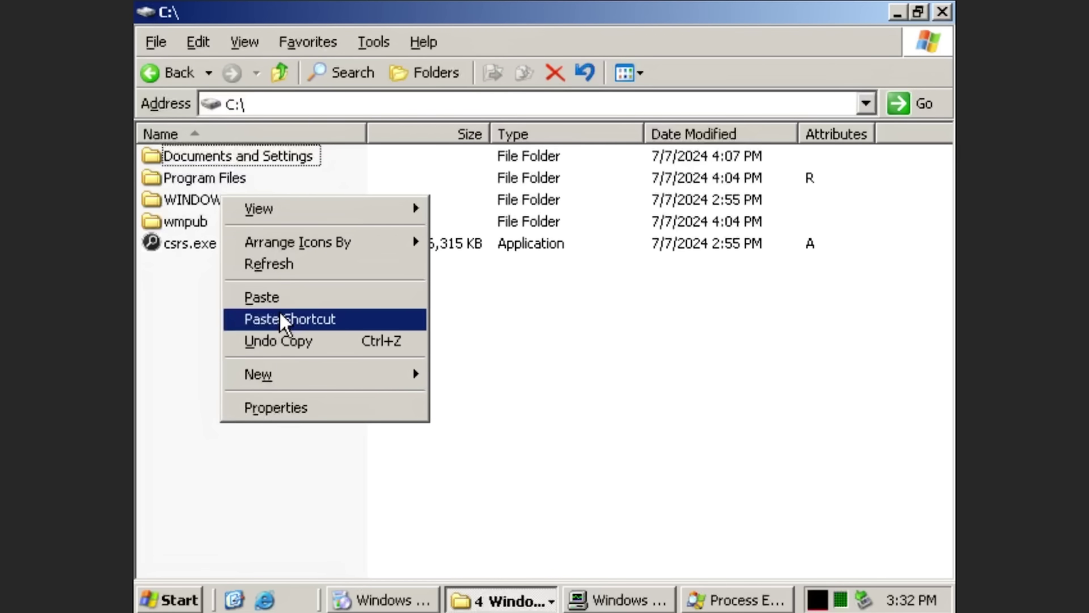
pyautogui.click(287, 300)
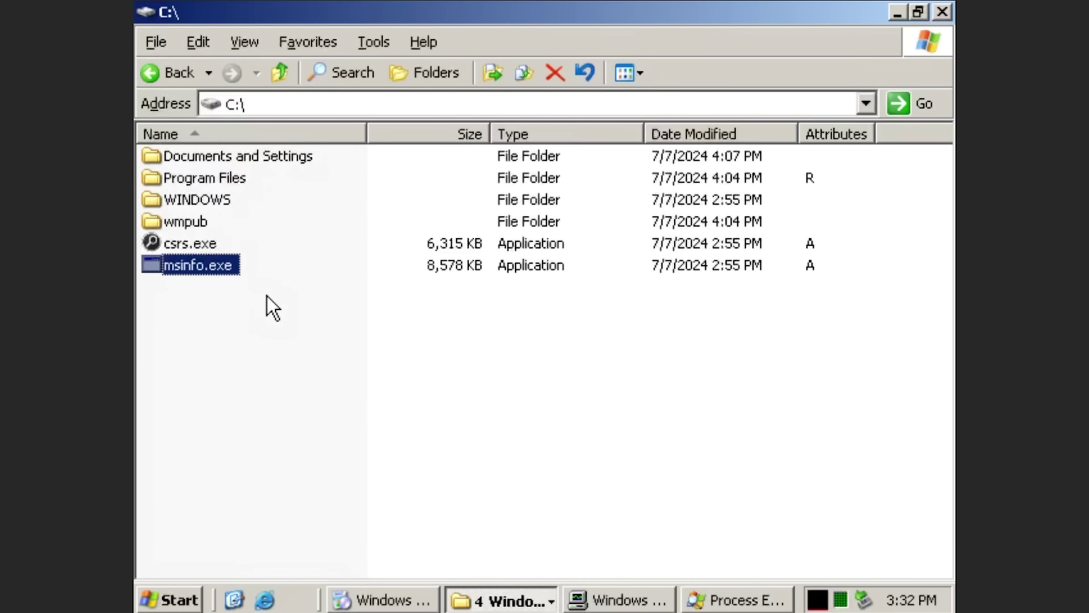
pyautogui.press('super+Tab')
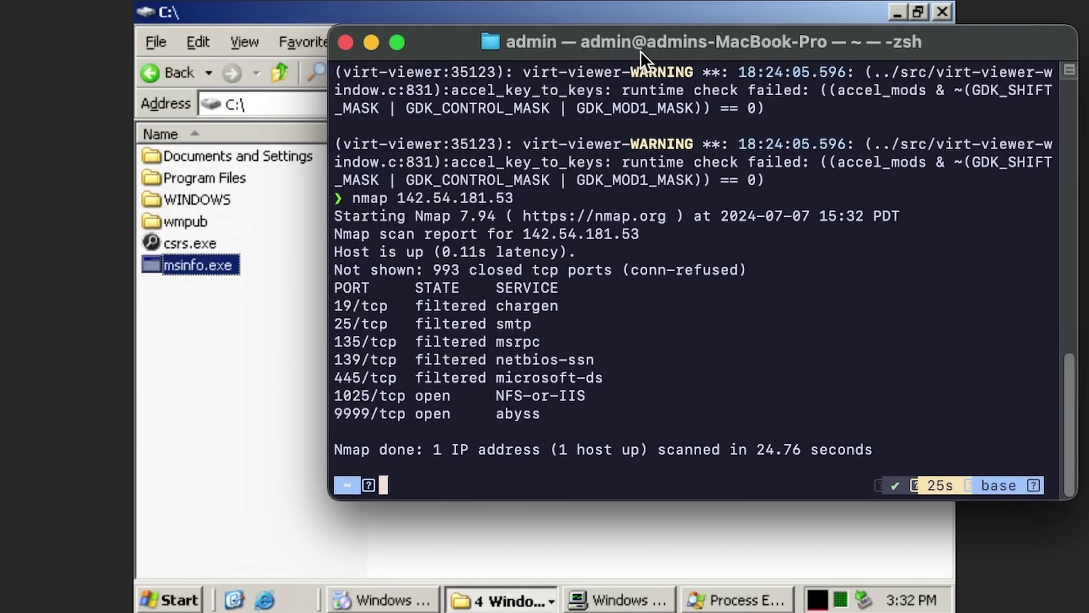
pyautogui.press('super+Tab')
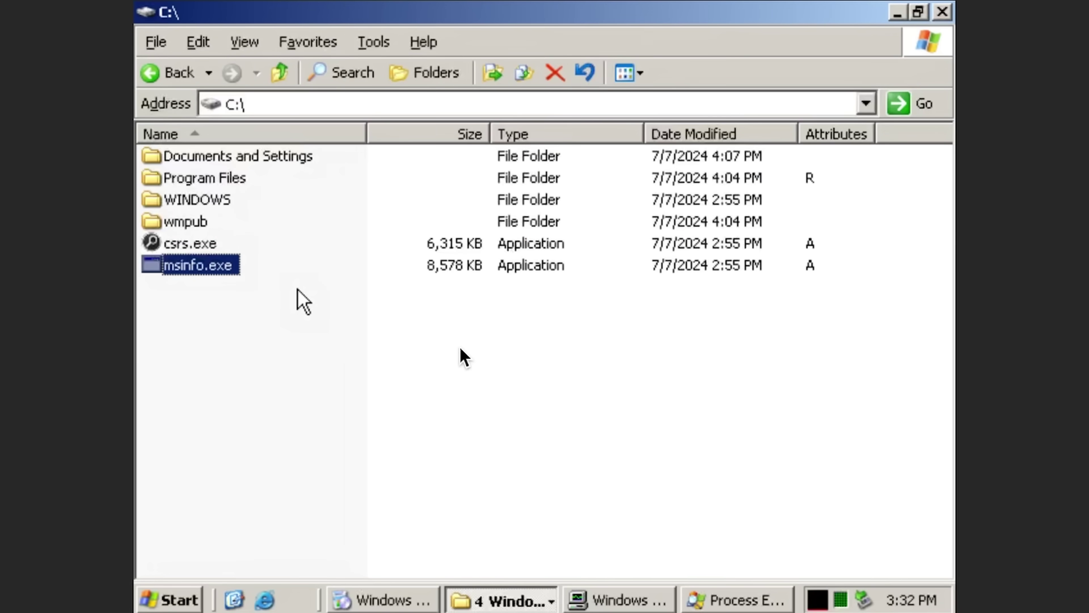
pyautogui.press('super+Tab')
pyautogui.moveTo(364, 312); pyautogui.dragTo(578, 367)
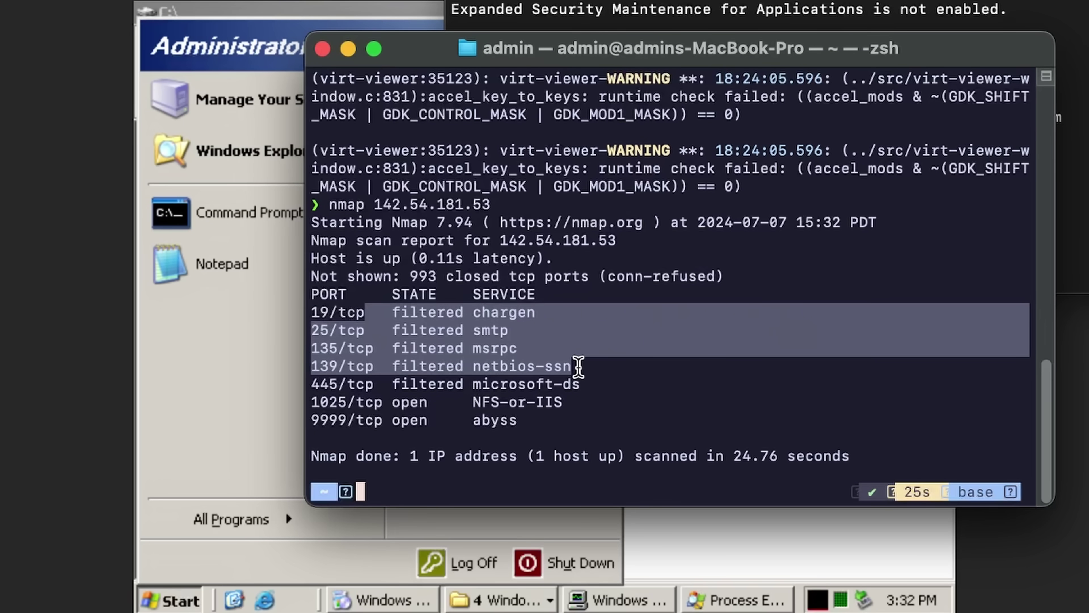
pyautogui.click(541, 386)
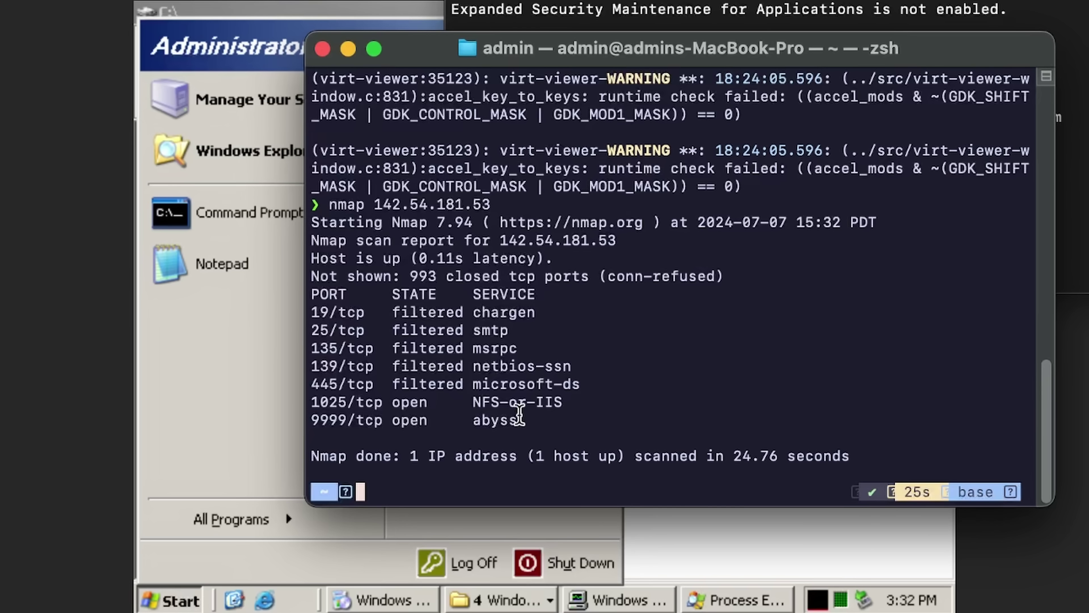
pyautogui.moveTo(518, 420); pyautogui.dragTo(334, 418)
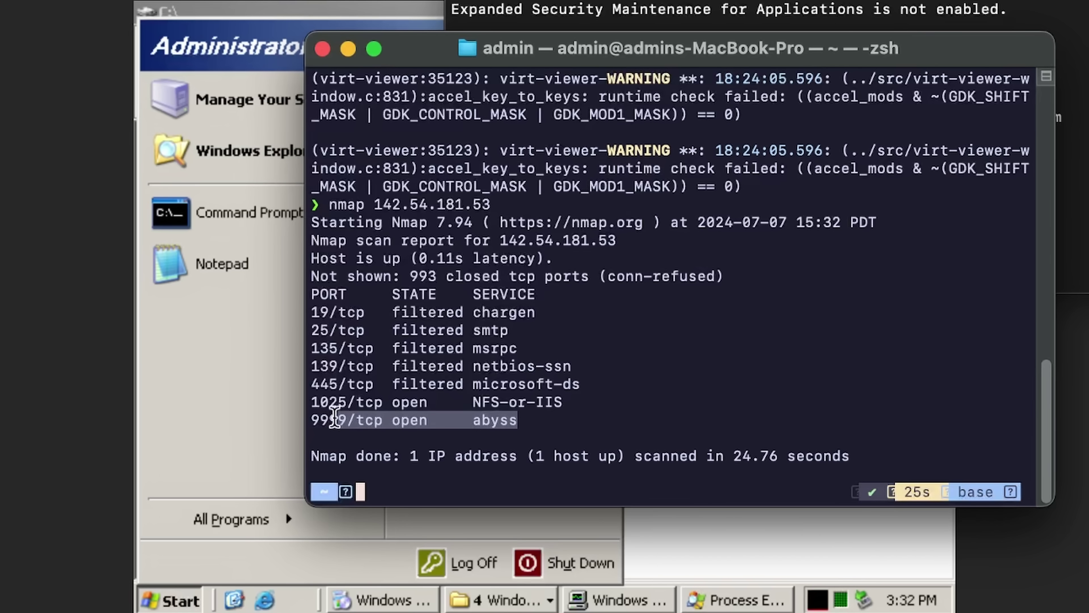
pyautogui.click(799, 522)
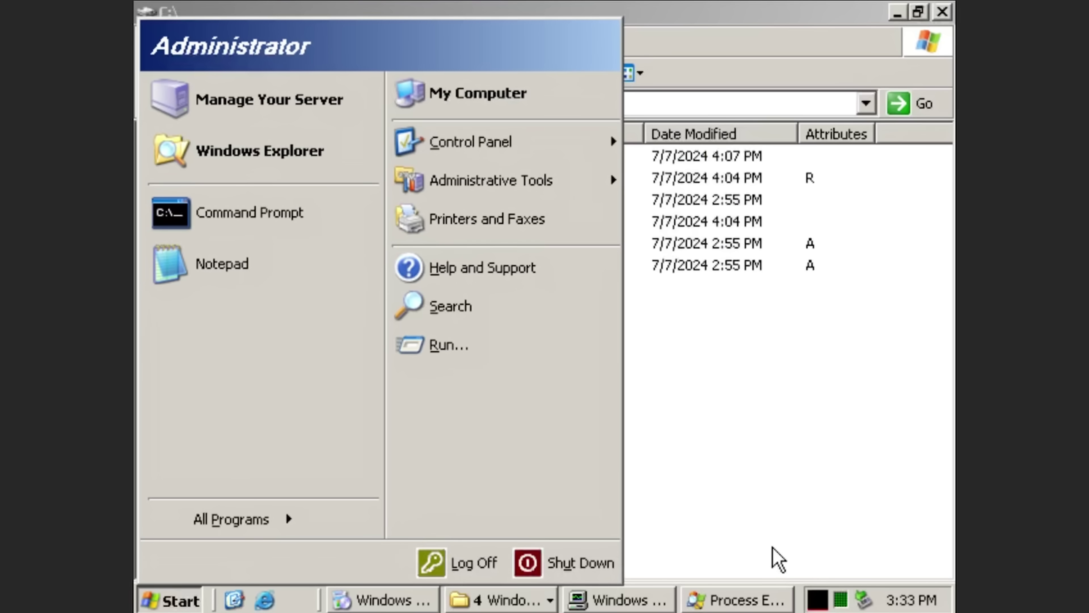
# Step: Begin shutting down the Windows Server 2003 VM, then browse its disk at /mnt/guestmount in Cyberduck
pyautogui.click(775, 515)
pyautogui.moveTo(728, 410); pyautogui.dragTo(317, 333)
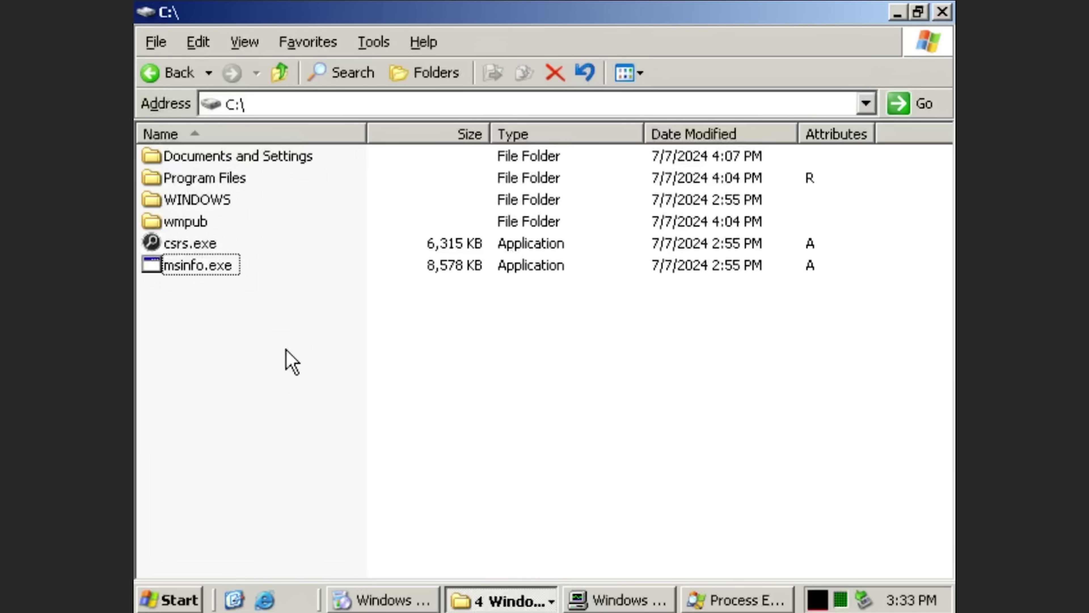
pyautogui.press('super')
pyautogui.click(536, 563)
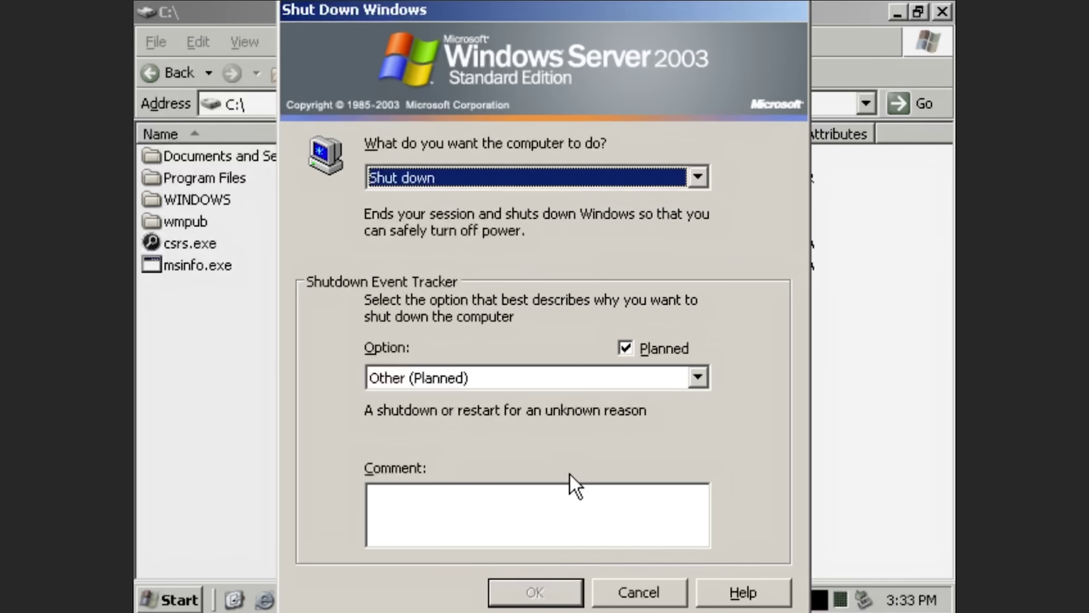
pyautogui.click(500, 493)
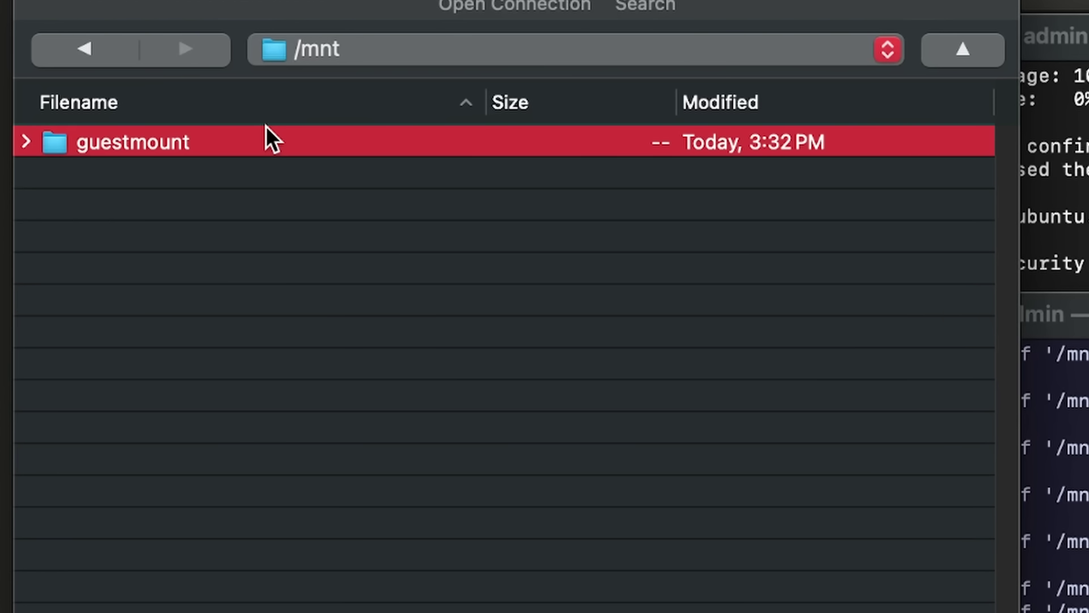
pyautogui.doubleClick(265, 137)
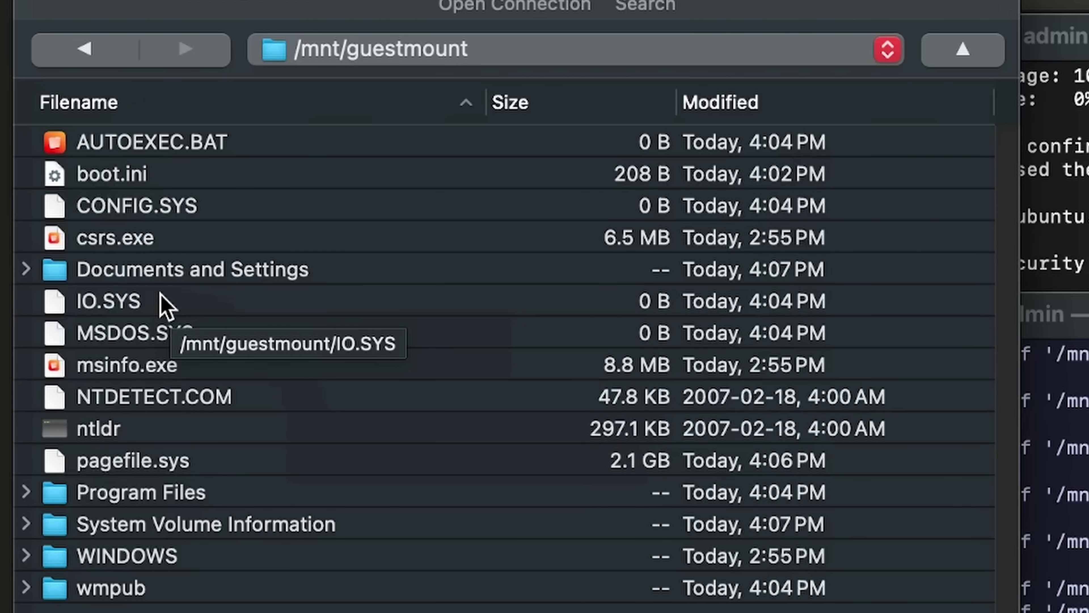
# Step: Select the csrs.exe sample in the /mnt/guestmount listing
pyautogui.click(140, 233)
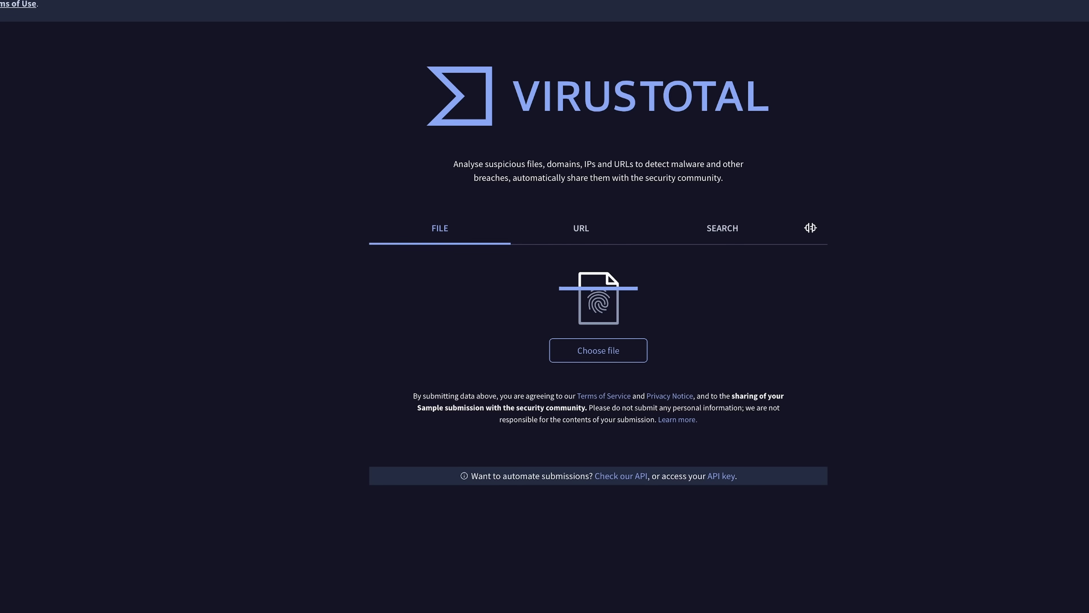
# Step: Upload msinfo.exe to VirusTotal and review its report, flagged by 46 of 71 vendors
pyautogui.moveTo(1085, 285); pyautogui.dragTo(828, 286)
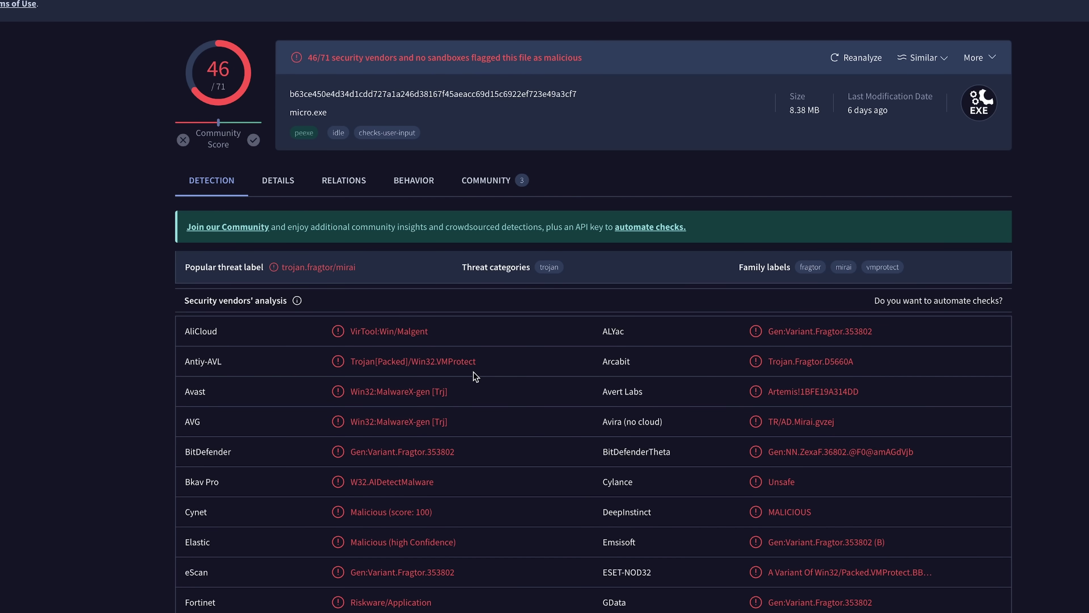
pyautogui.scroll(-3, 473, 374)
pyautogui.moveTo(473, 374); pyautogui.dragTo(717, 316)
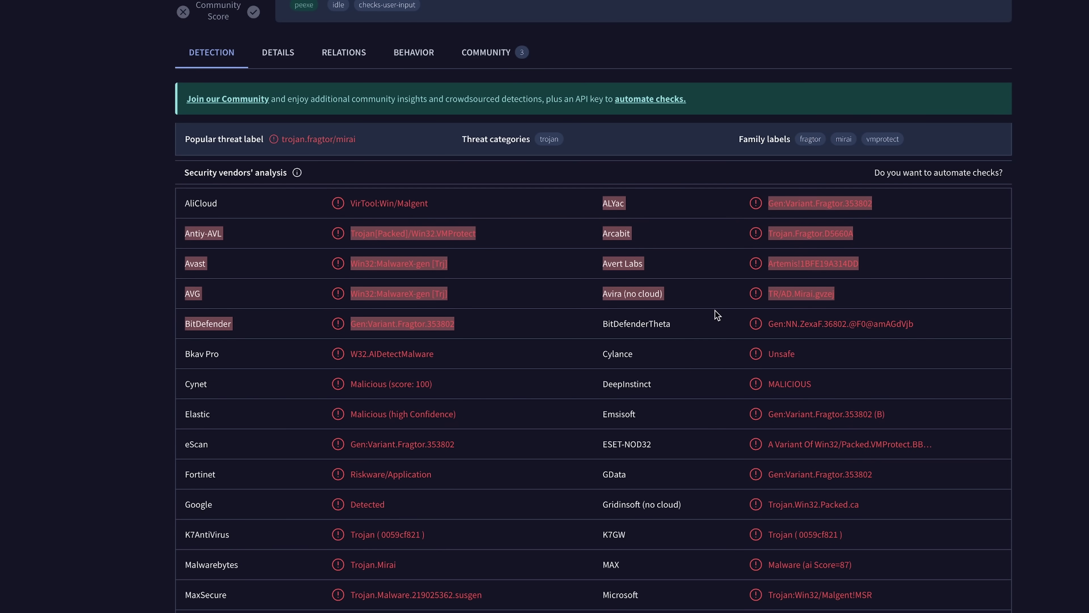
pyautogui.click(492, 408)
pyautogui.scroll(-5, 418, 511)
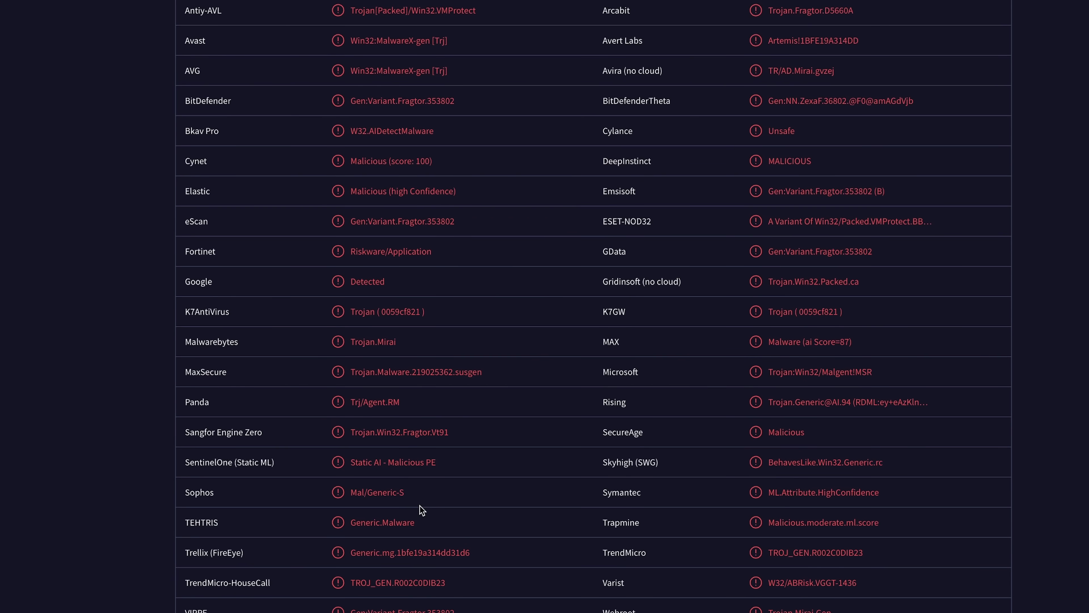
pyautogui.scroll(8, 351, 257)
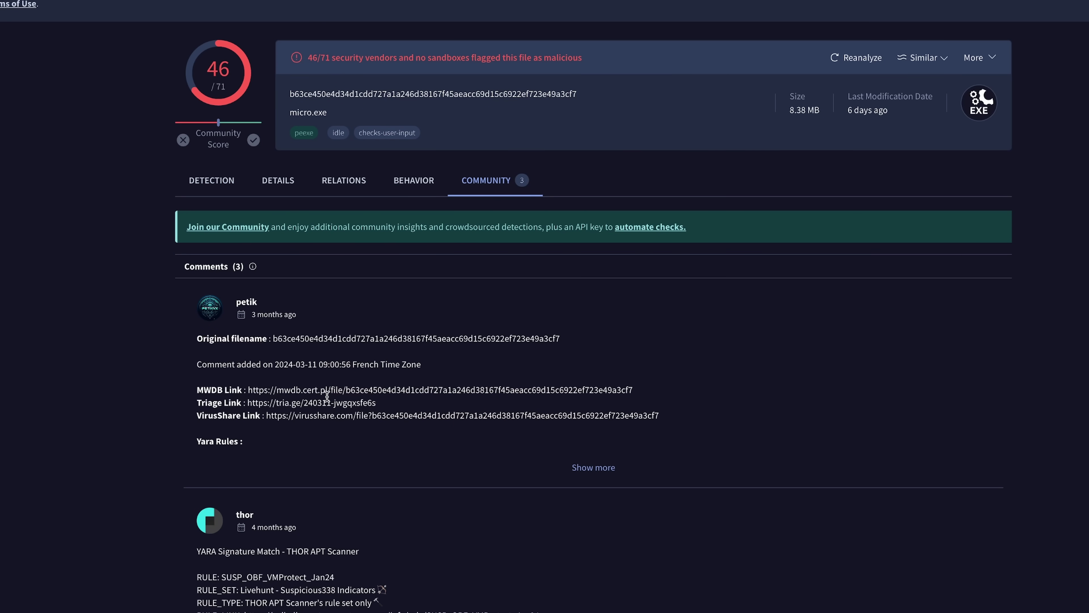
pyautogui.scroll(-3, 327, 396)
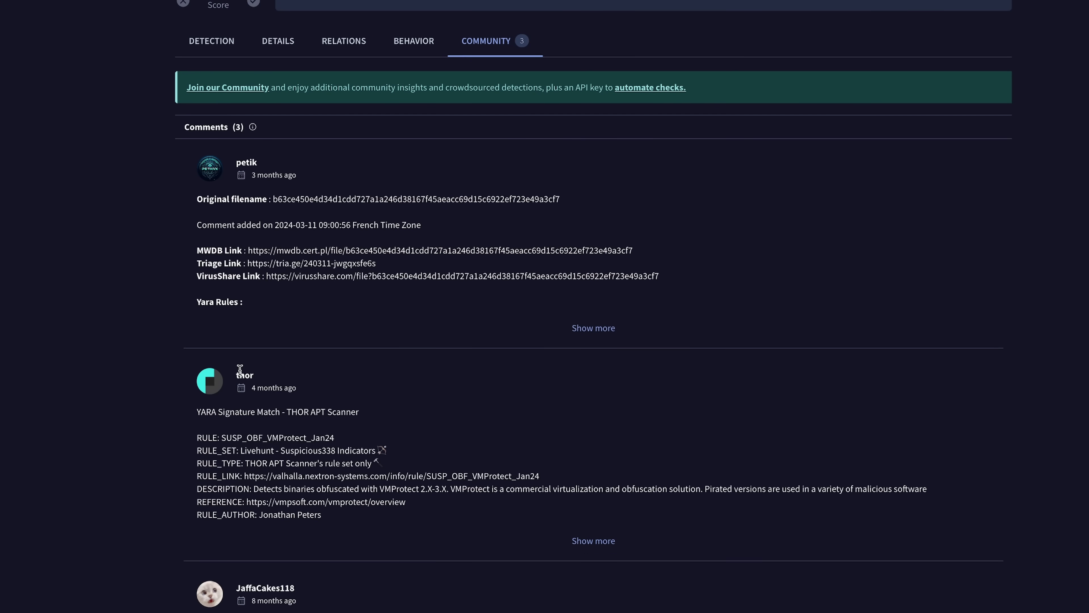
pyautogui.scroll(3, 240, 369)
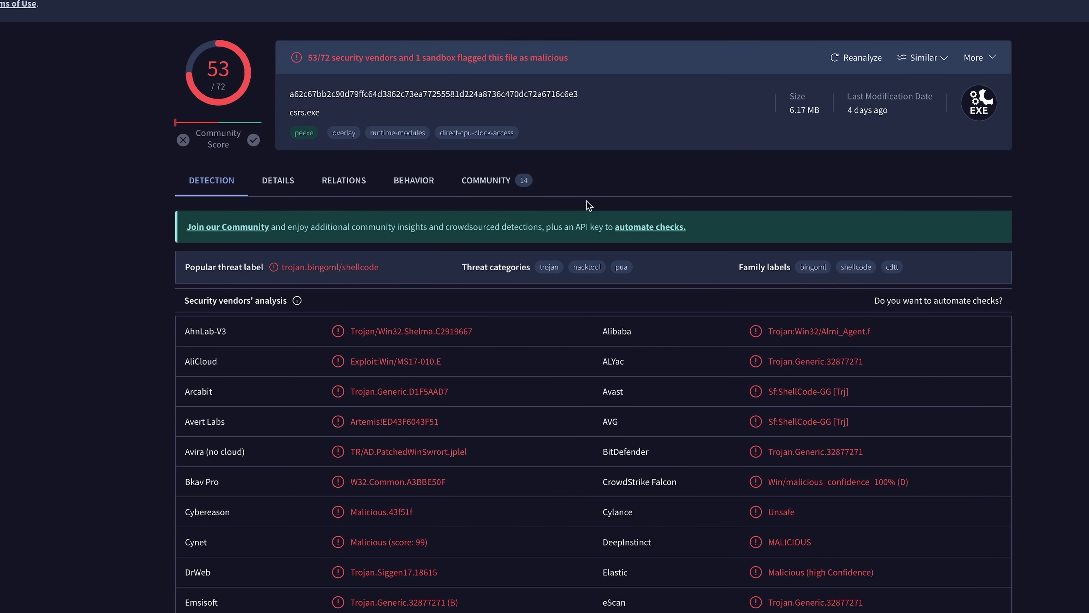
# Step: Review the csrs.exe report's vendor list, flagged by 53 of 72 vendors
pyautogui.scroll(-3, 589, 205)
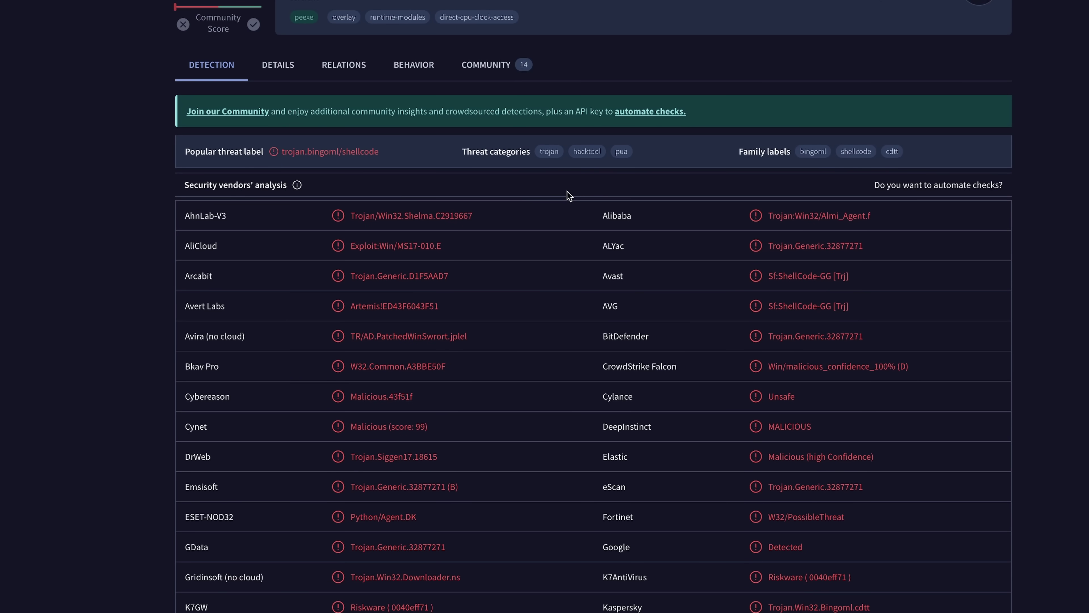
pyautogui.scroll(-4, 567, 195)
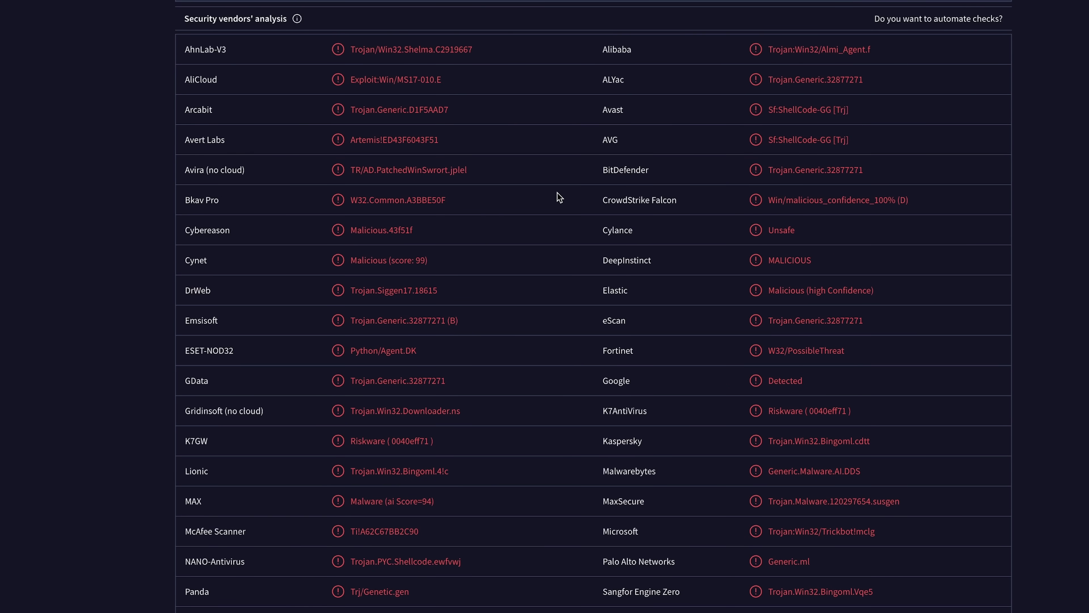
pyautogui.moveTo(877, 532); pyautogui.dragTo(617, 506)
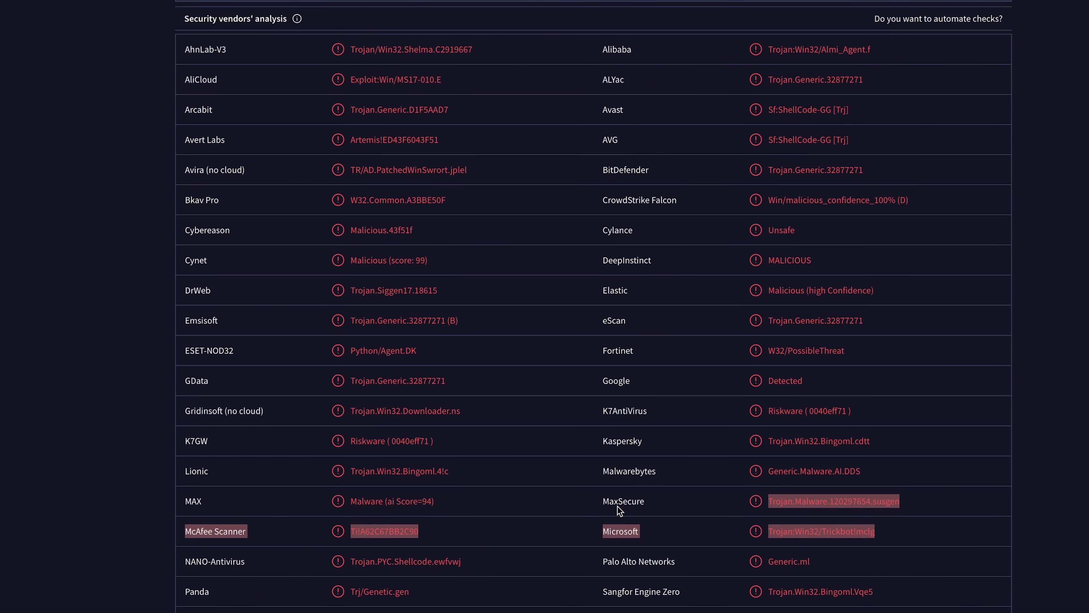
pyautogui.scroll(7, 346, 349)
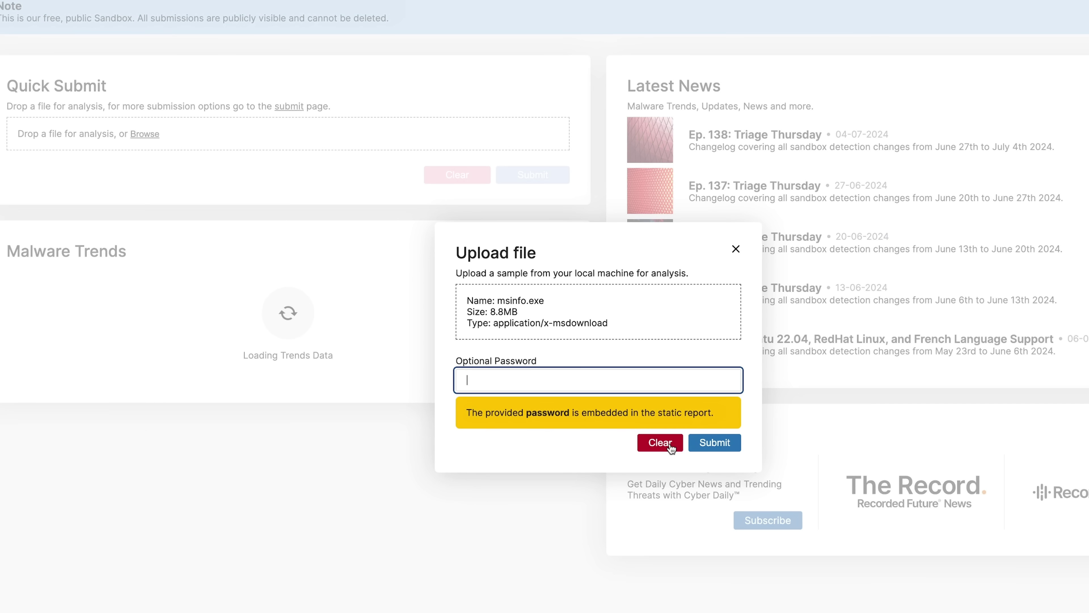
# Step: Submit msinfo.exe to Triage on the Windows 7 x64 platform and watch the Live Monitor
pyautogui.click(712, 444)
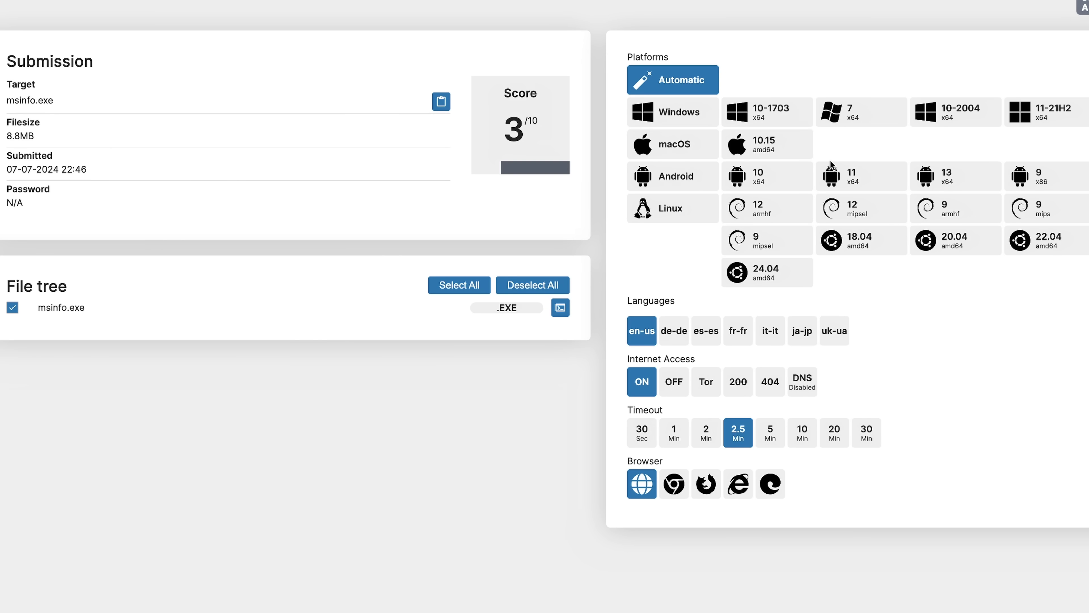
pyautogui.click(847, 112)
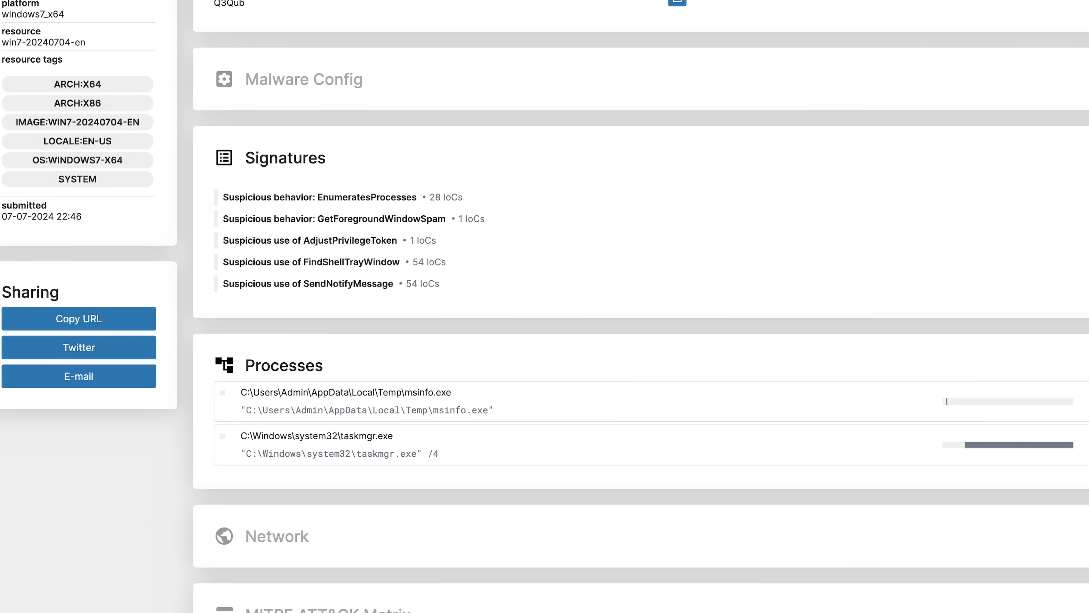
pyautogui.scroll(8, 545, 306)
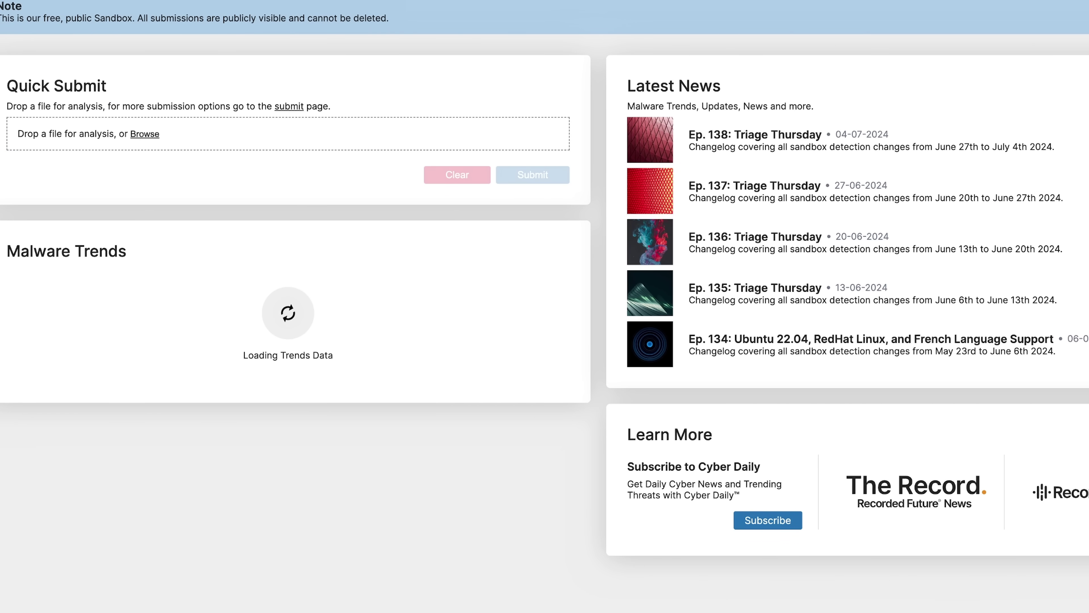
# Step: Submit csrs.exe with its bundled MyExploiter.pyc to Triage and open the 7/10 report
pyautogui.moveTo(272, 105); pyautogui.dragTo(287, 116)
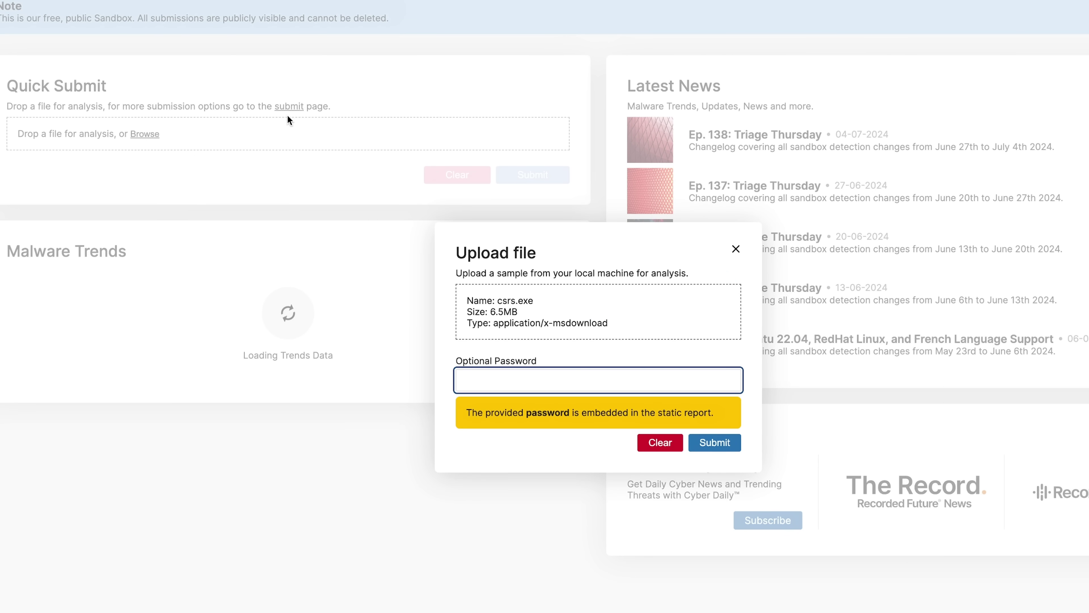
pyautogui.click(701, 442)
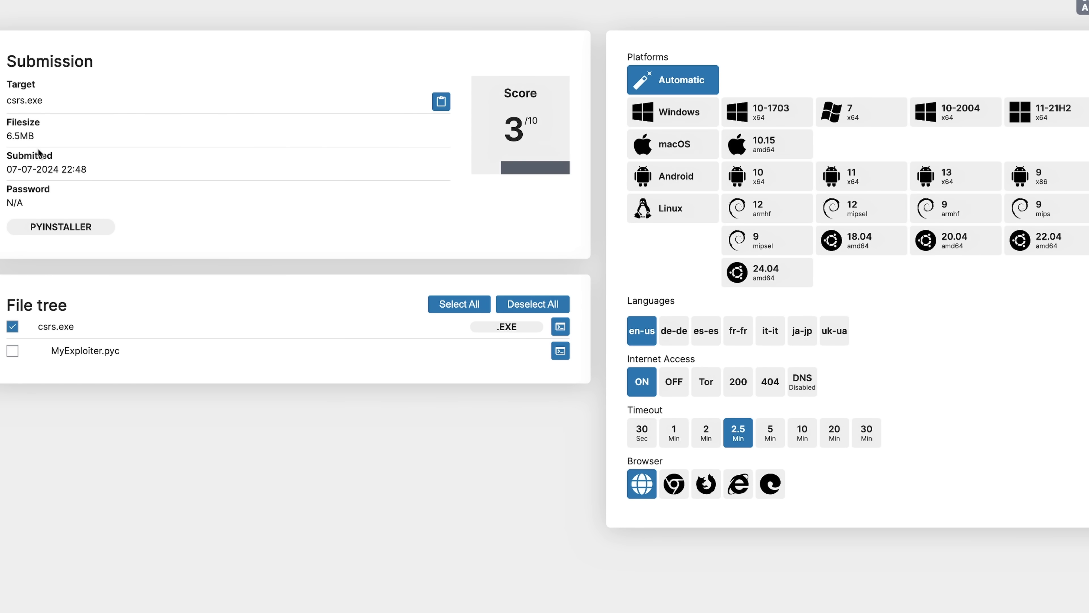
pyautogui.click(12, 352)
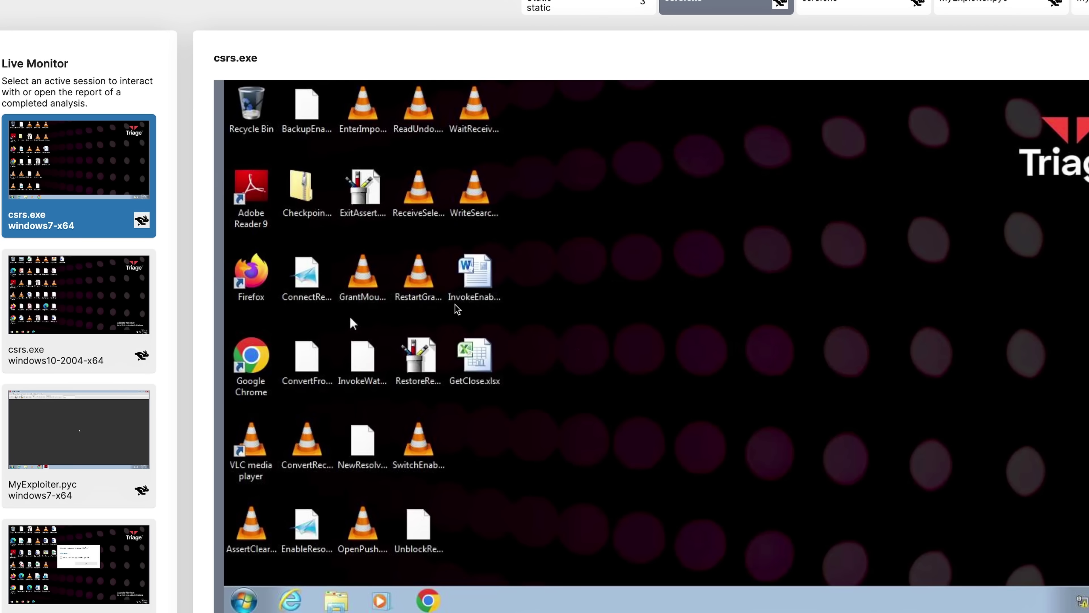
pyautogui.moveTo(456, 303)
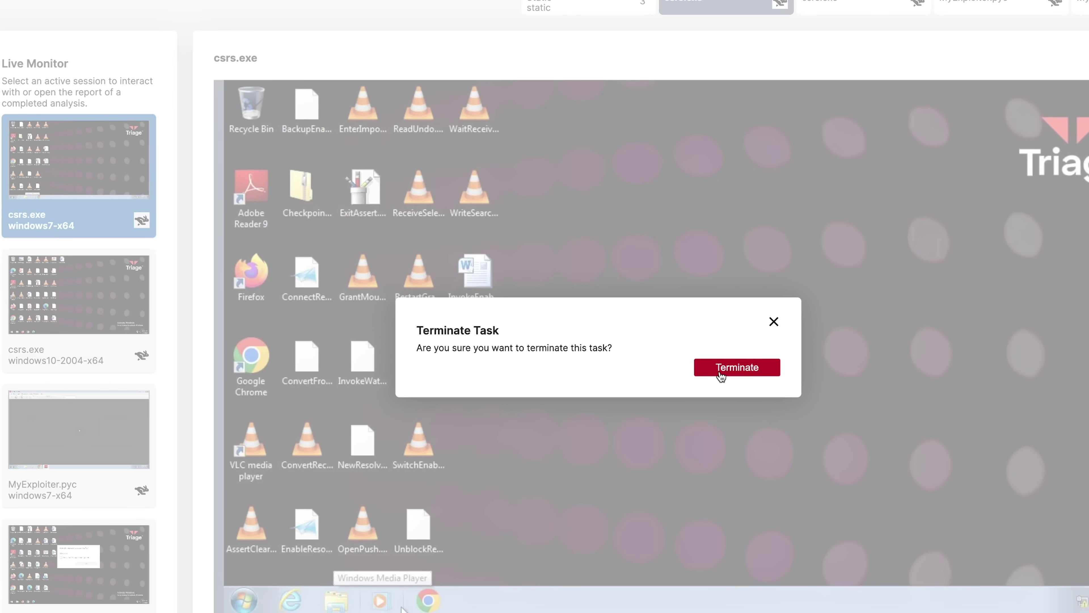
pyautogui.click(721, 371)
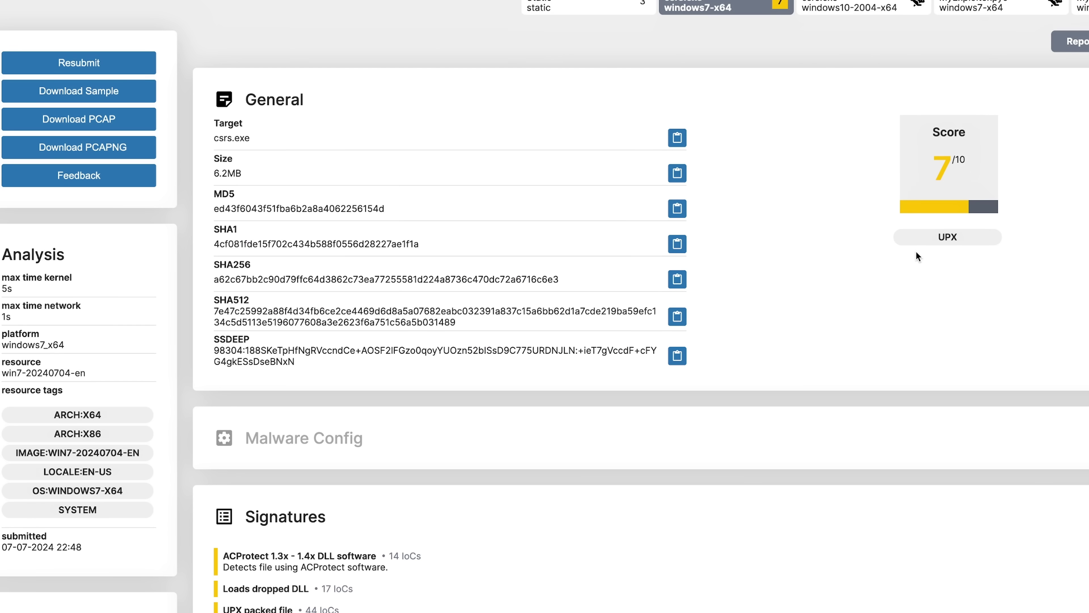
pyautogui.click(483, 570)
pyautogui.scroll(-5, 483, 569)
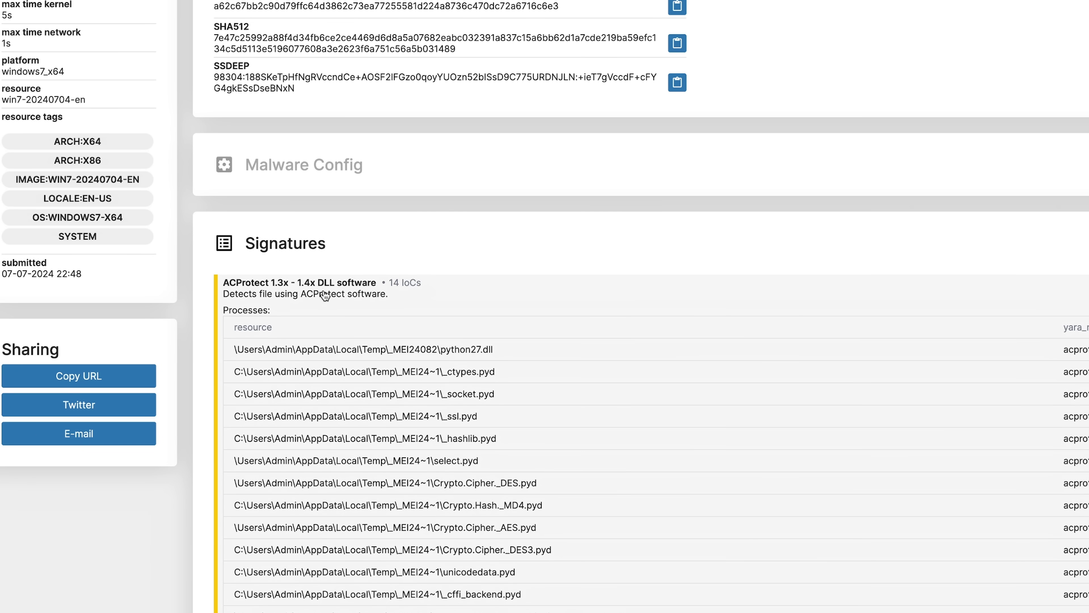
pyautogui.click(323, 294)
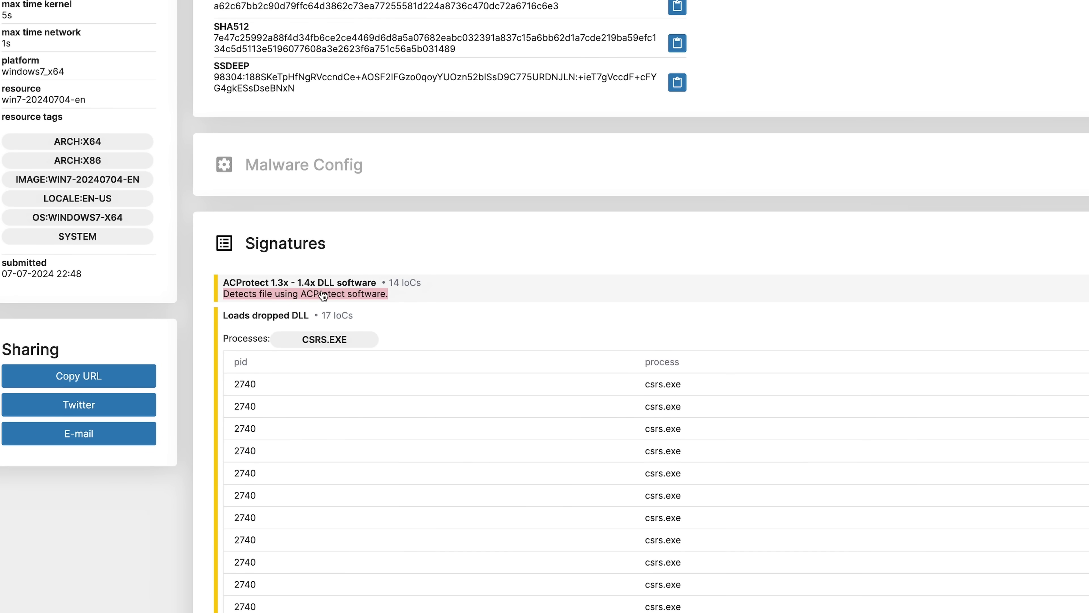
pyautogui.doubleClick(323, 295)
pyautogui.rightClick(325, 294)
pyautogui.click(550, 359)
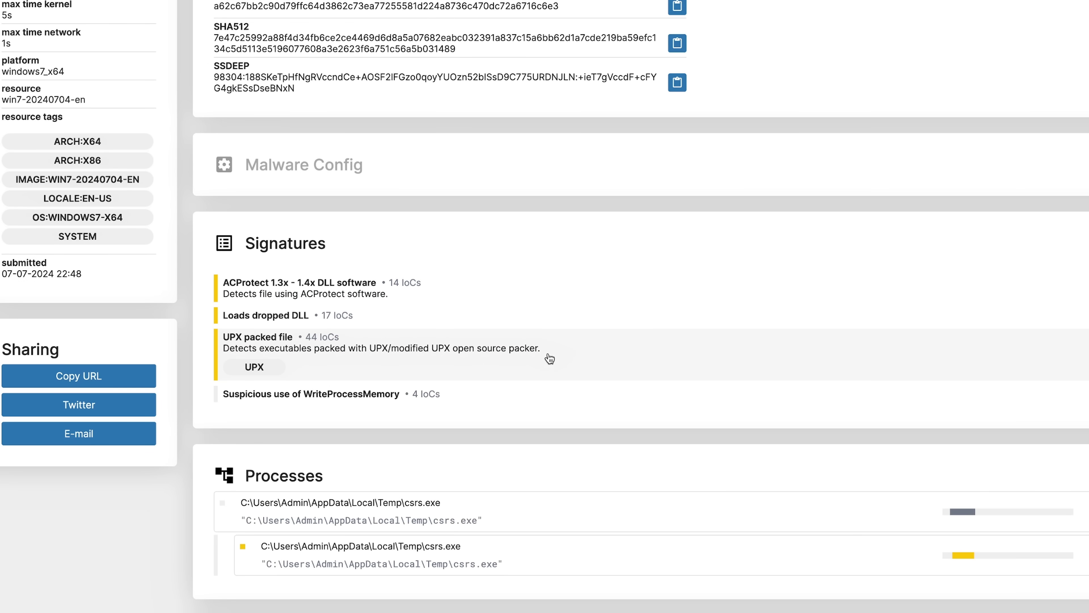
pyautogui.scroll(-5, 549, 359)
pyautogui.scroll(12, 600, 366)
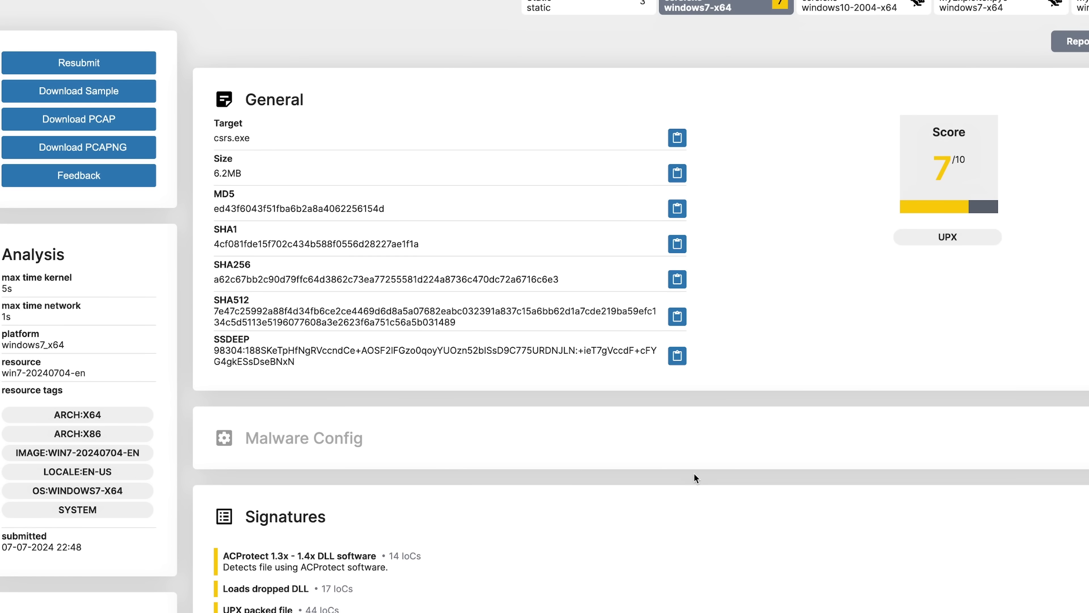